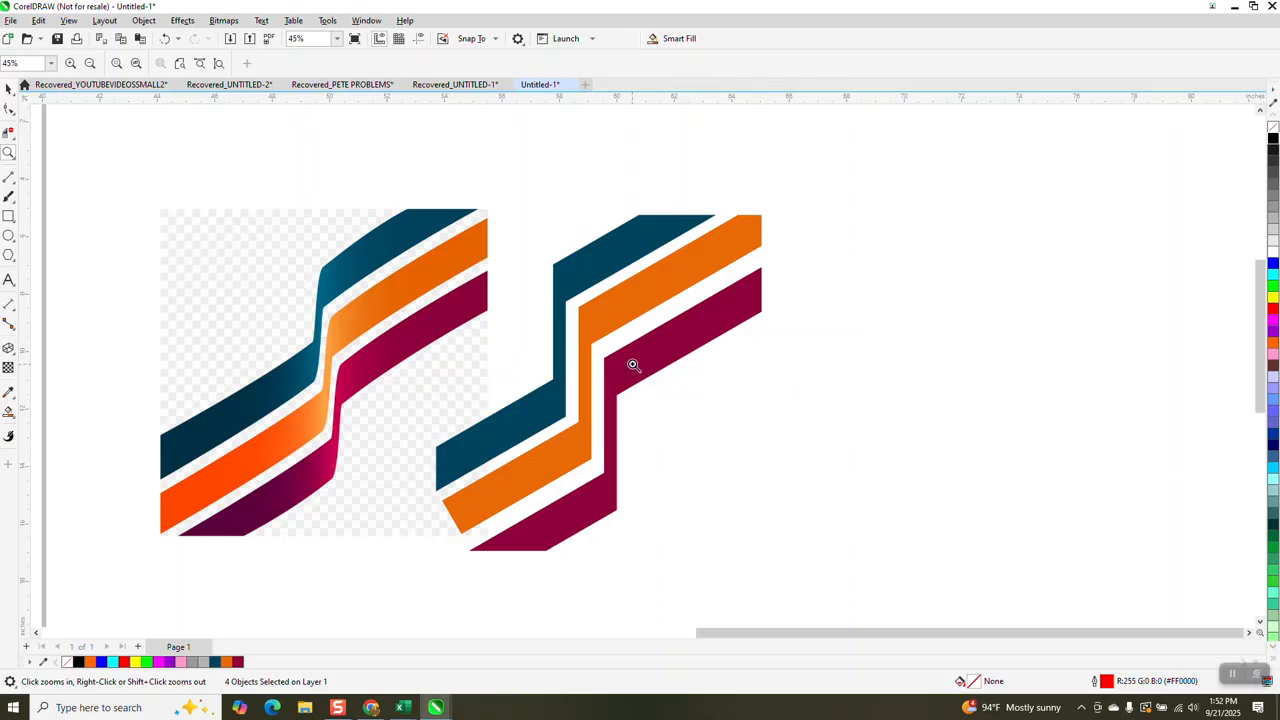
- Move the existing red crossed-bars construction off the page into the empty area beside it
drag(303, 244, 345, 301)
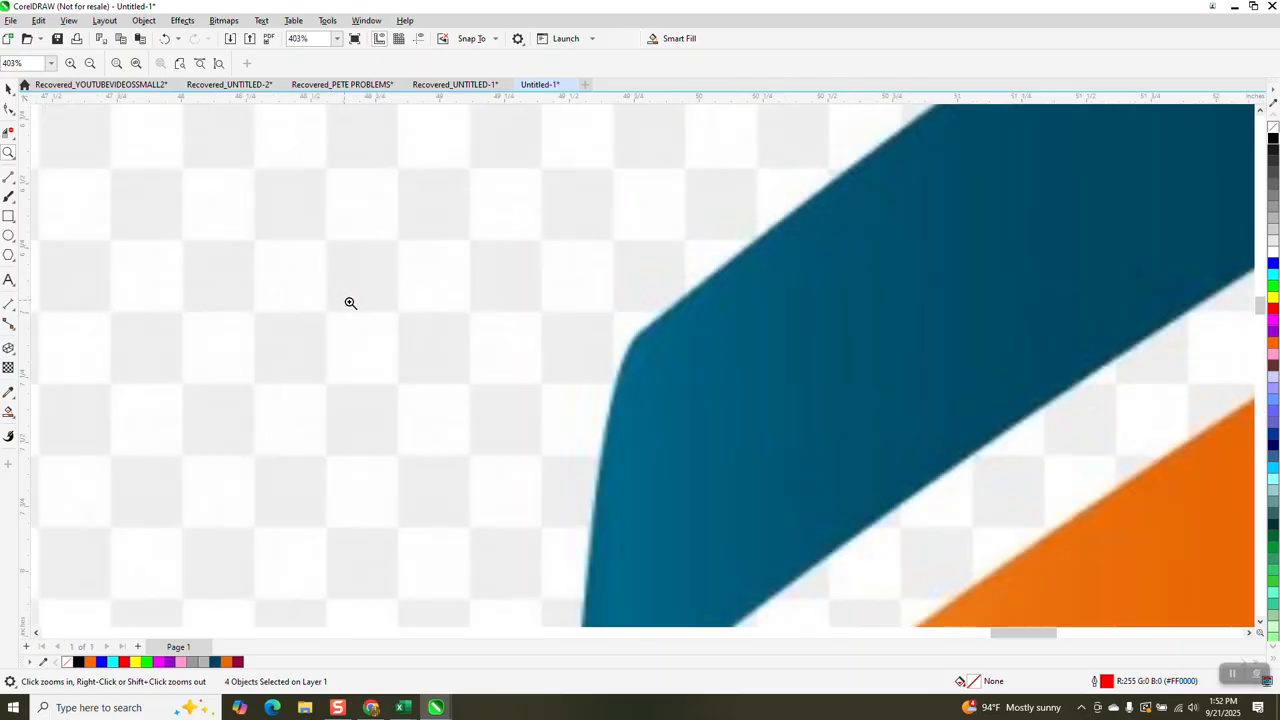
scroll(643, 330, down, 2)
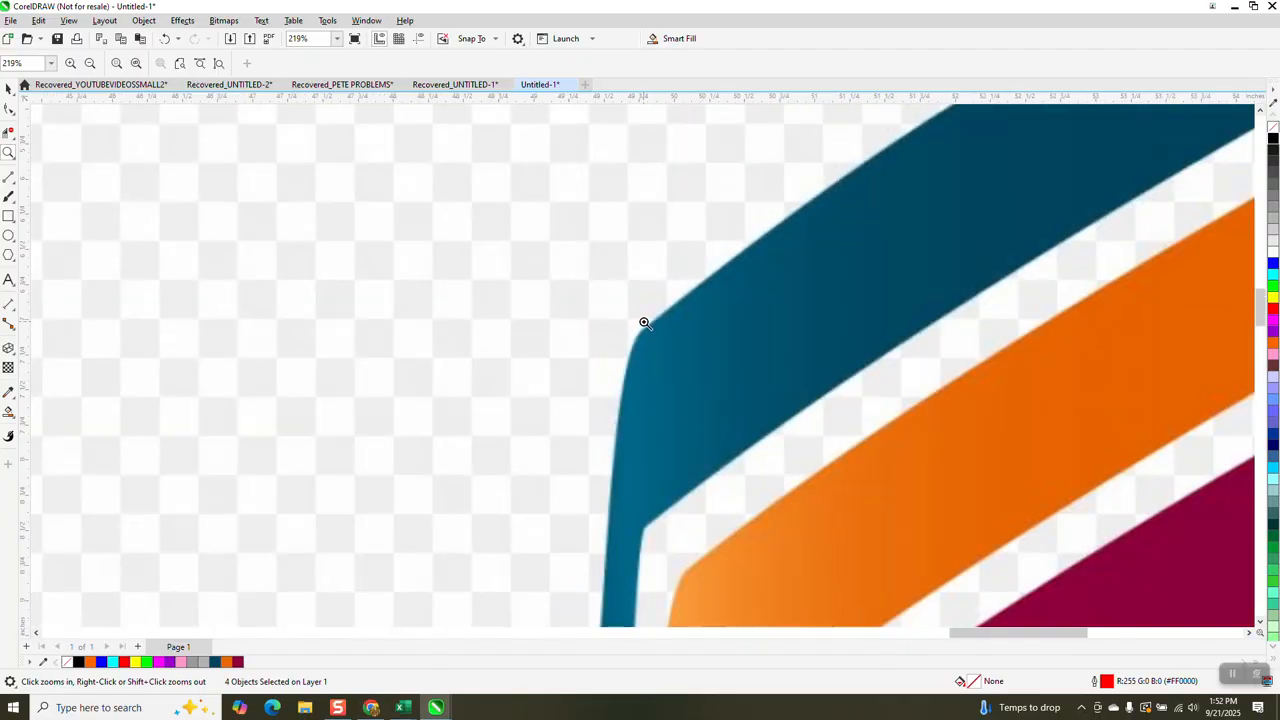
scroll(663, 471, down, 2)
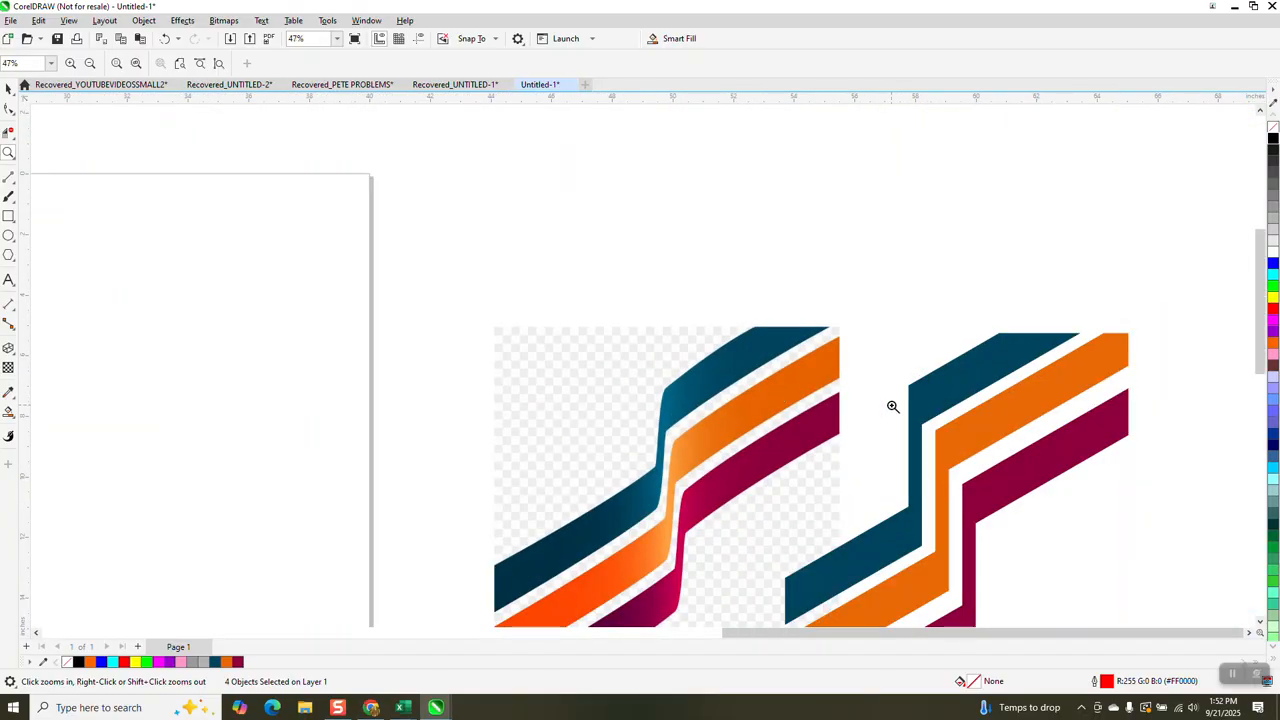
scroll(1000, 506, up, 2)
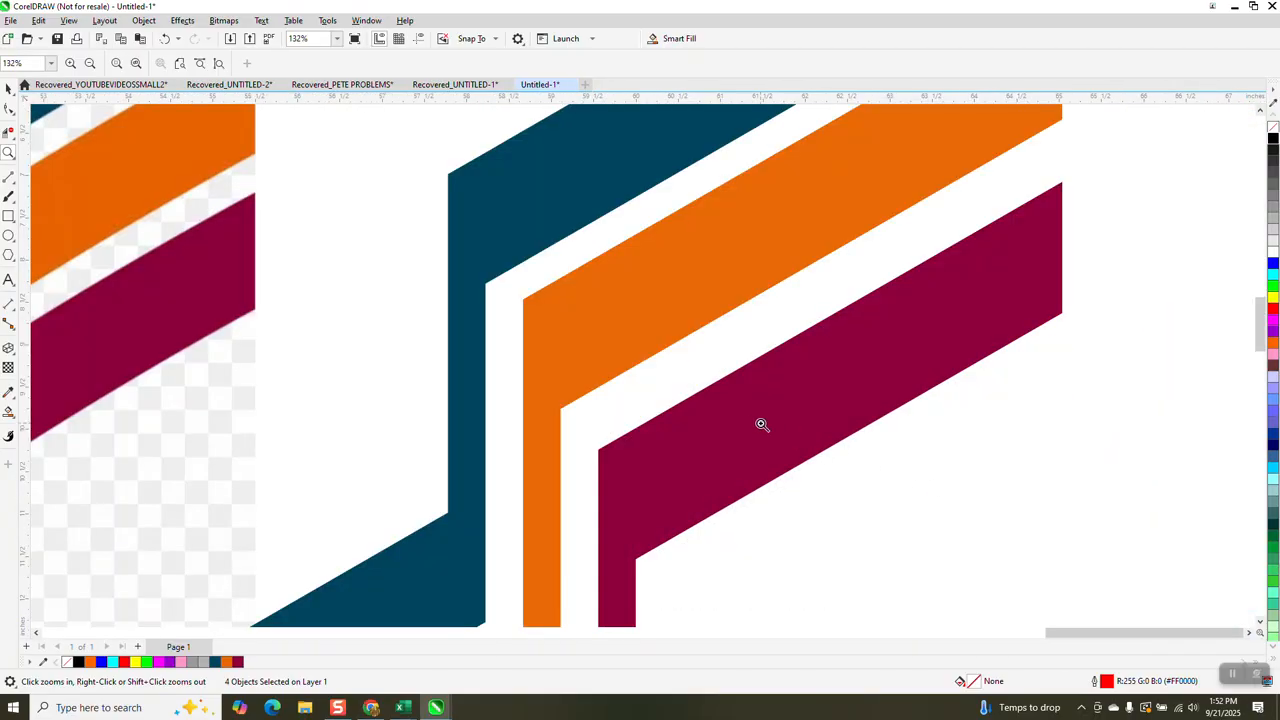
scroll(700, 355, down, 3)
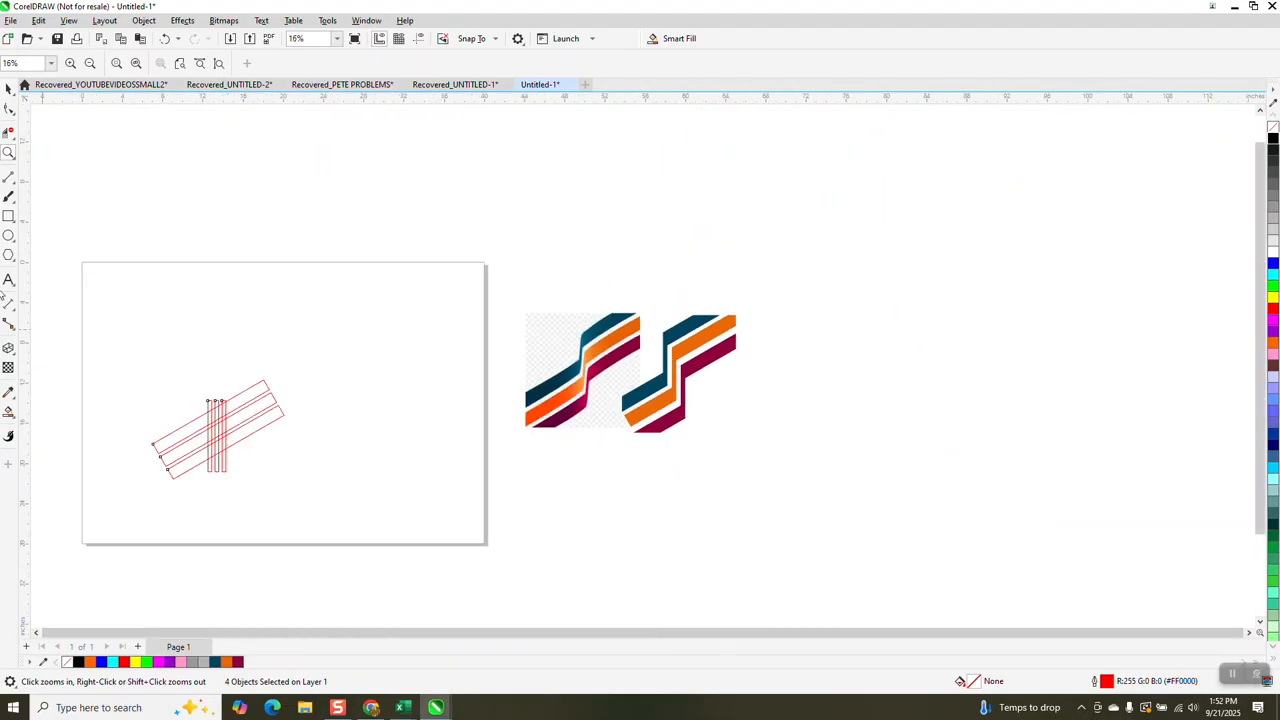
drag(230, 495, 310, 503)
click(8, 88)
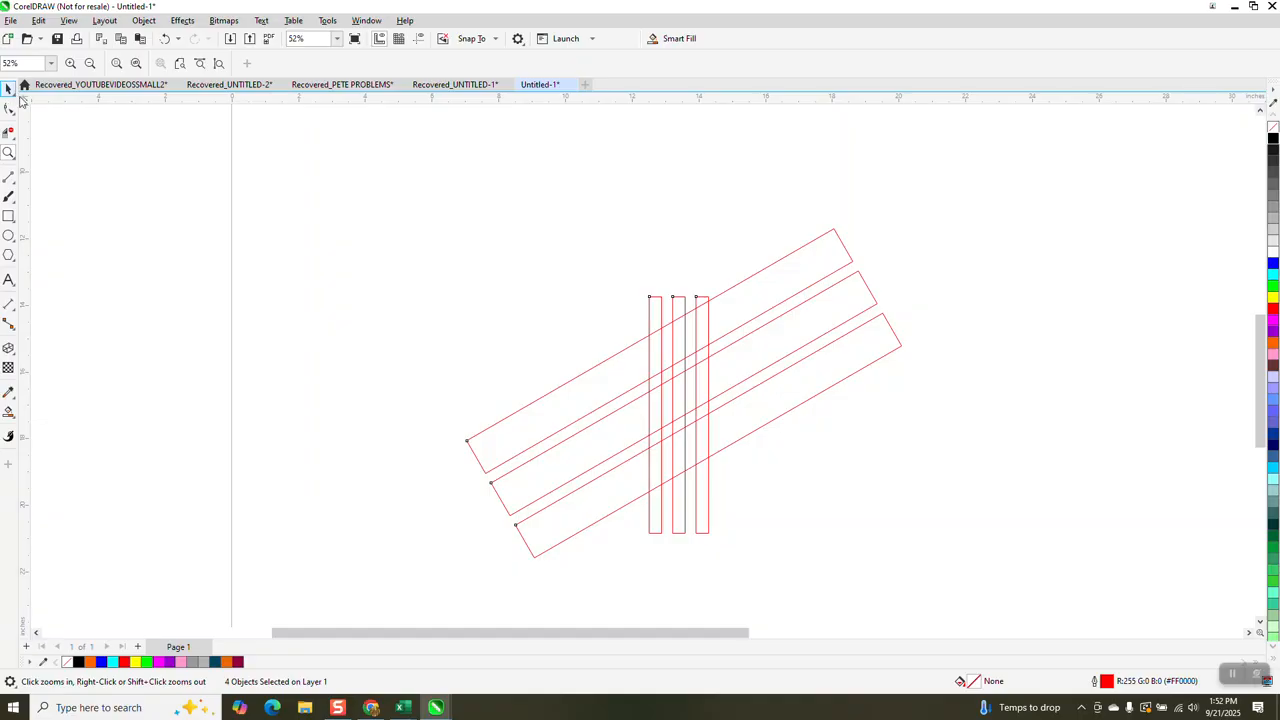
scroll(552, 286, down, 1)
drag(628, 345, 133, 254)
- Draw a long horizontal rectangle about 11.9 by 1.14 inches in the upper middle of the page
click(8, 218)
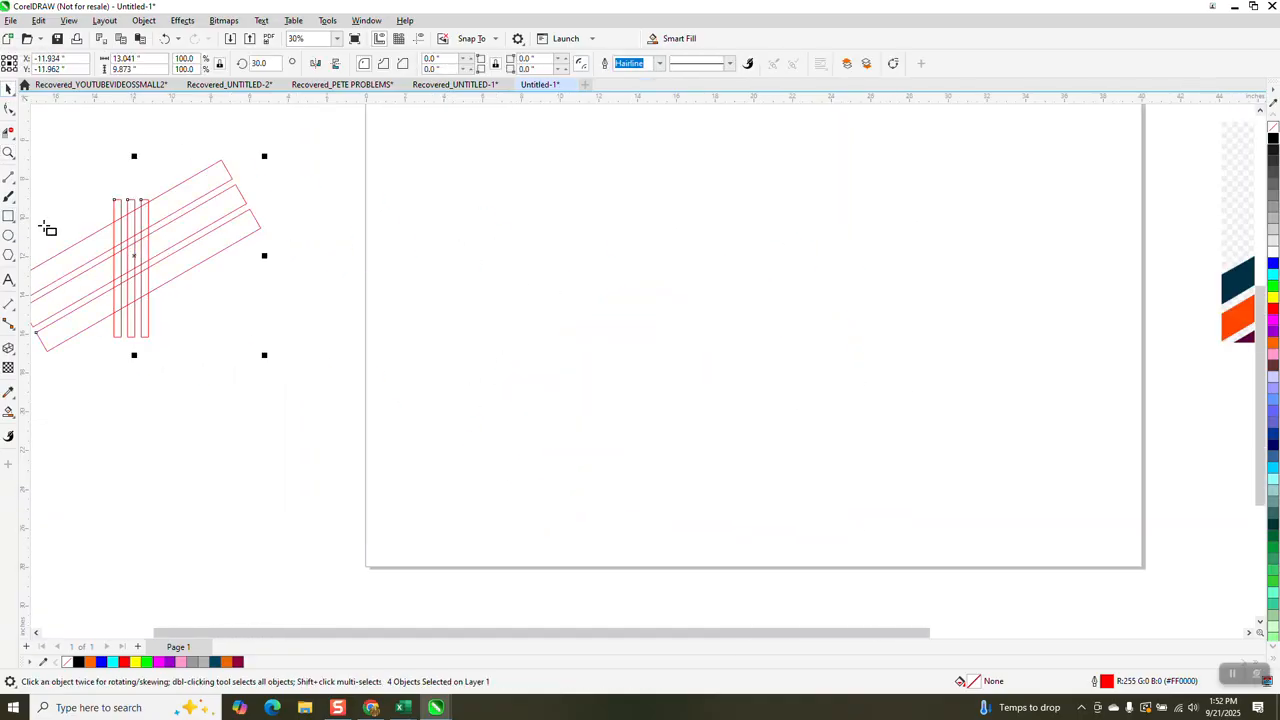
drag(634, 241, 866, 263)
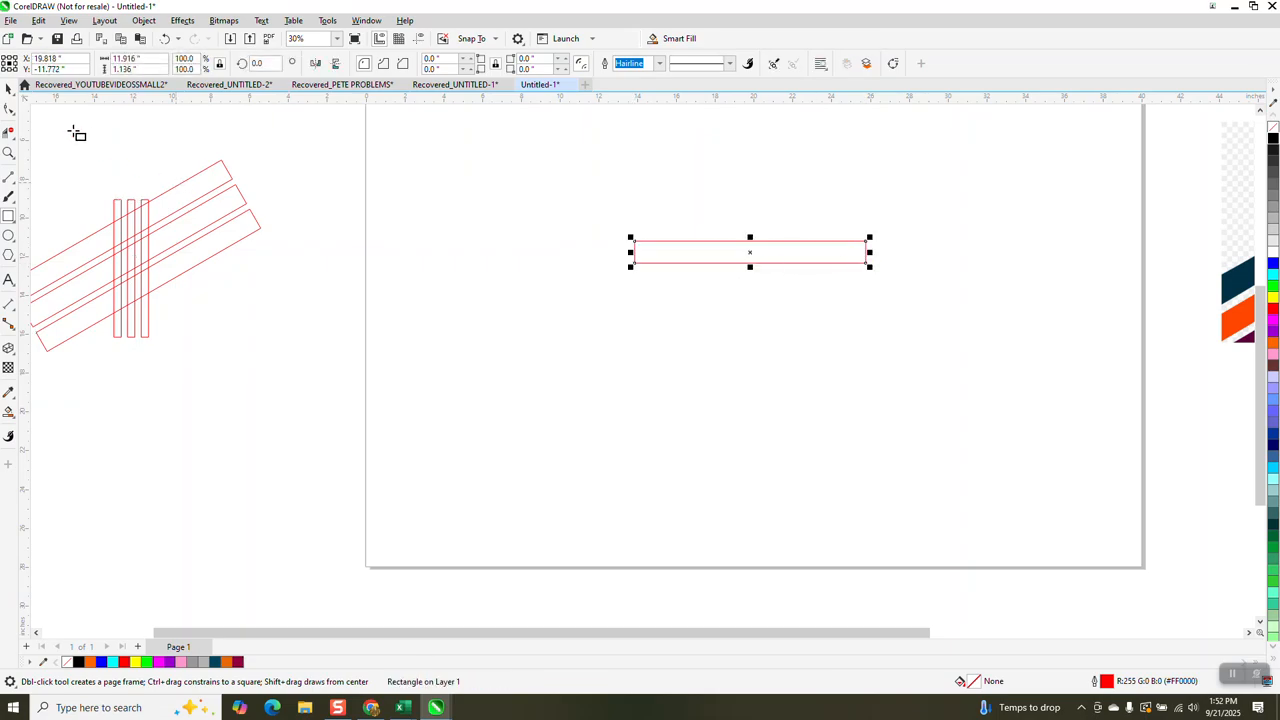
click(8, 89)
click(591, 163)
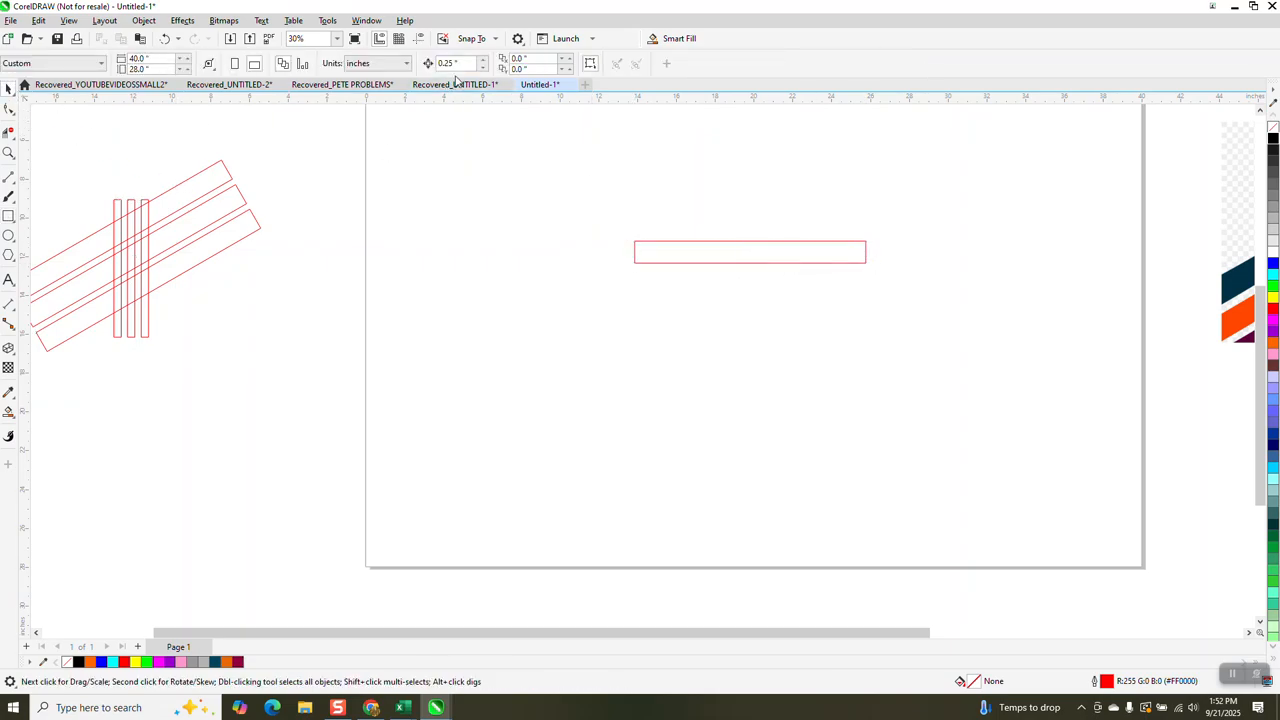
- Make two copies of the horizontal rectangle below it, each offset 1.5 inches from the previous one
click(660, 247)
key(KP_Add)
key(Down)
key(Down)
key(Down)
key(Down)
key(Down)
key(Down)
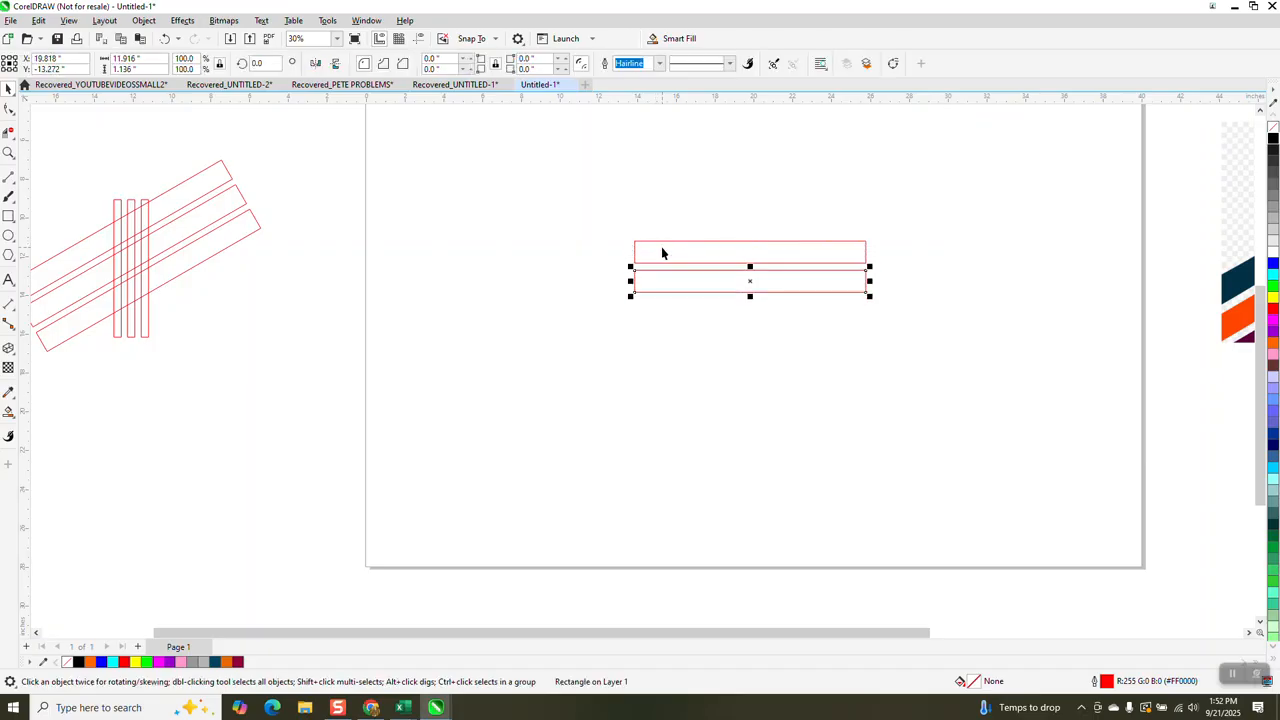
key(ctrl+d)
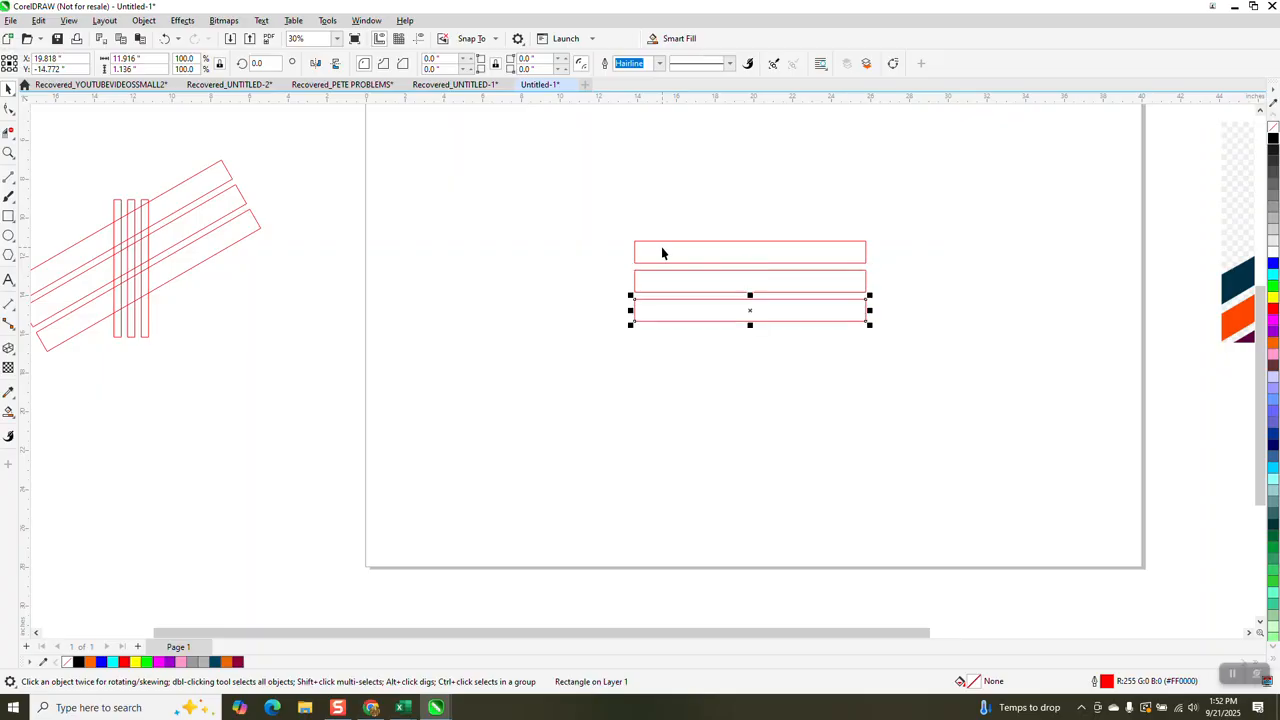
- Group the three horizontal rectangles and rotate the group by 30 degrees
drag(605, 215, 908, 364)
key(ctrl+g)
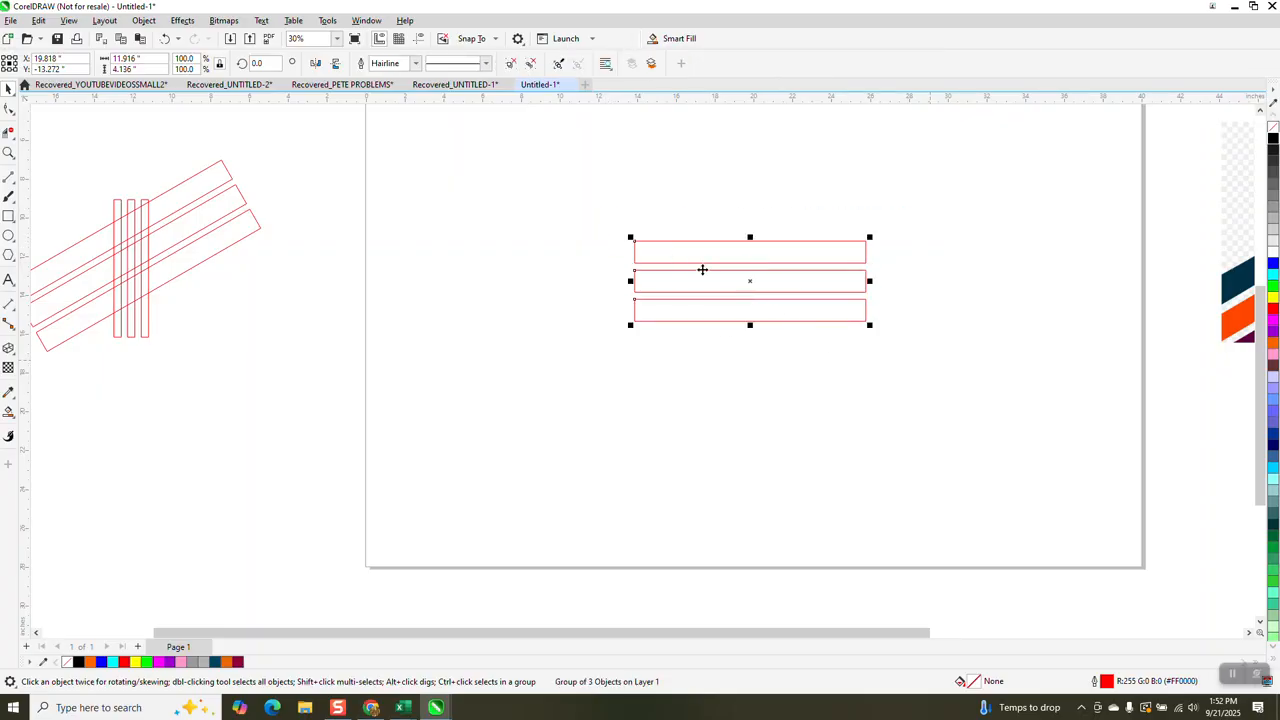
double_click(275, 63)
text(30)
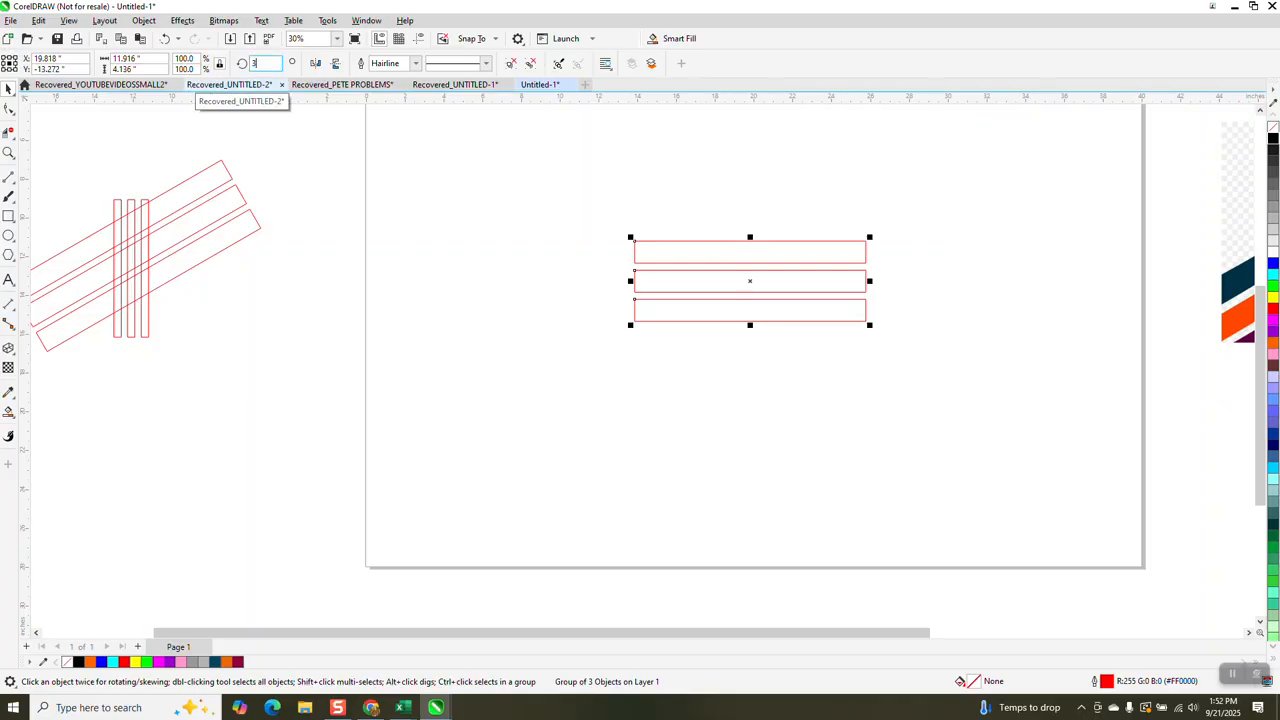
key(Return)
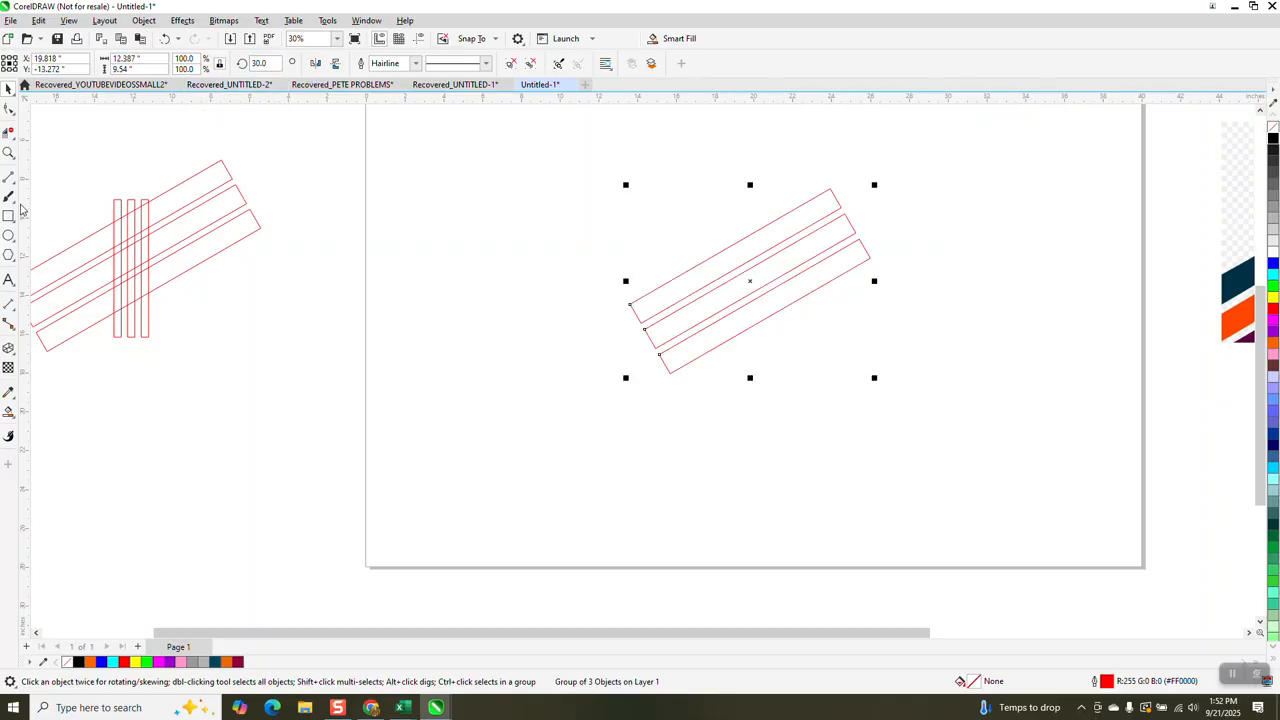
- Draw a thin vertical rectangle about 0.38 by 11 inches and place it across the angled bars
click(9, 215)
drag(543, 207, 550, 424)
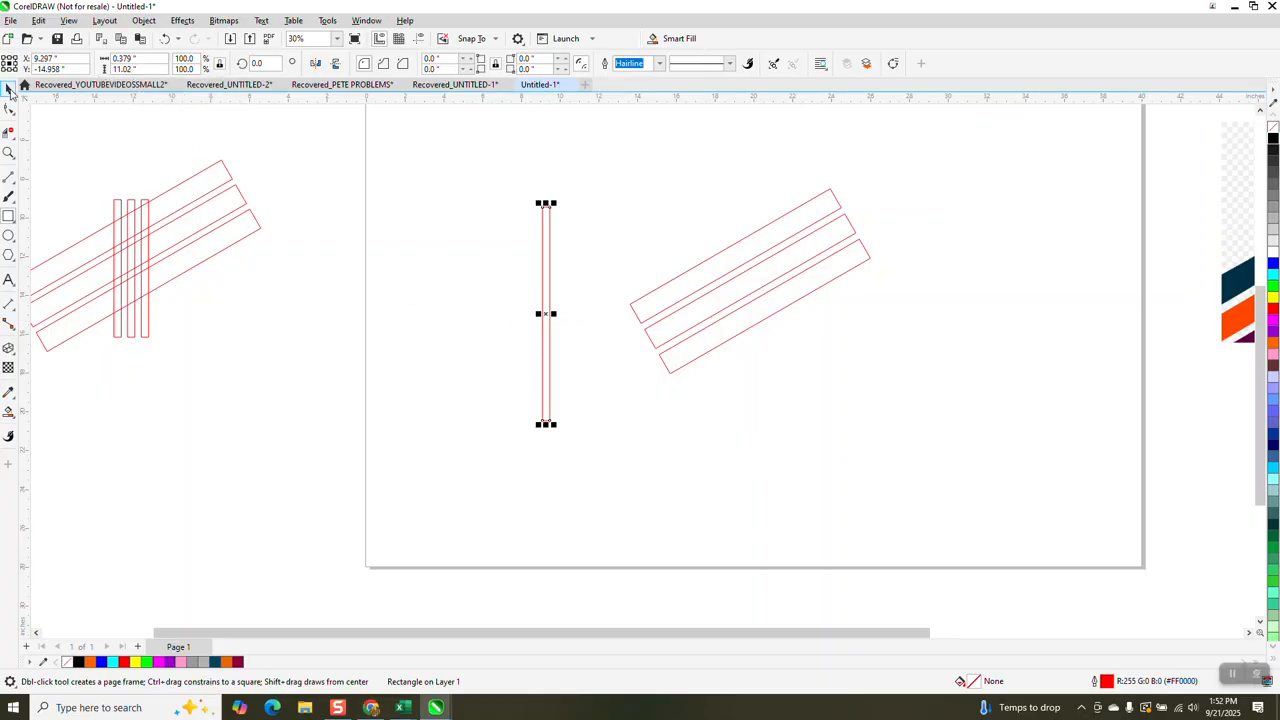
click(8, 90)
drag(546, 310, 710, 301)
- Make two copies of the vertical bar beside it, spaced 0.75 inches apart
key(Right)
key(Right)
key(Right)
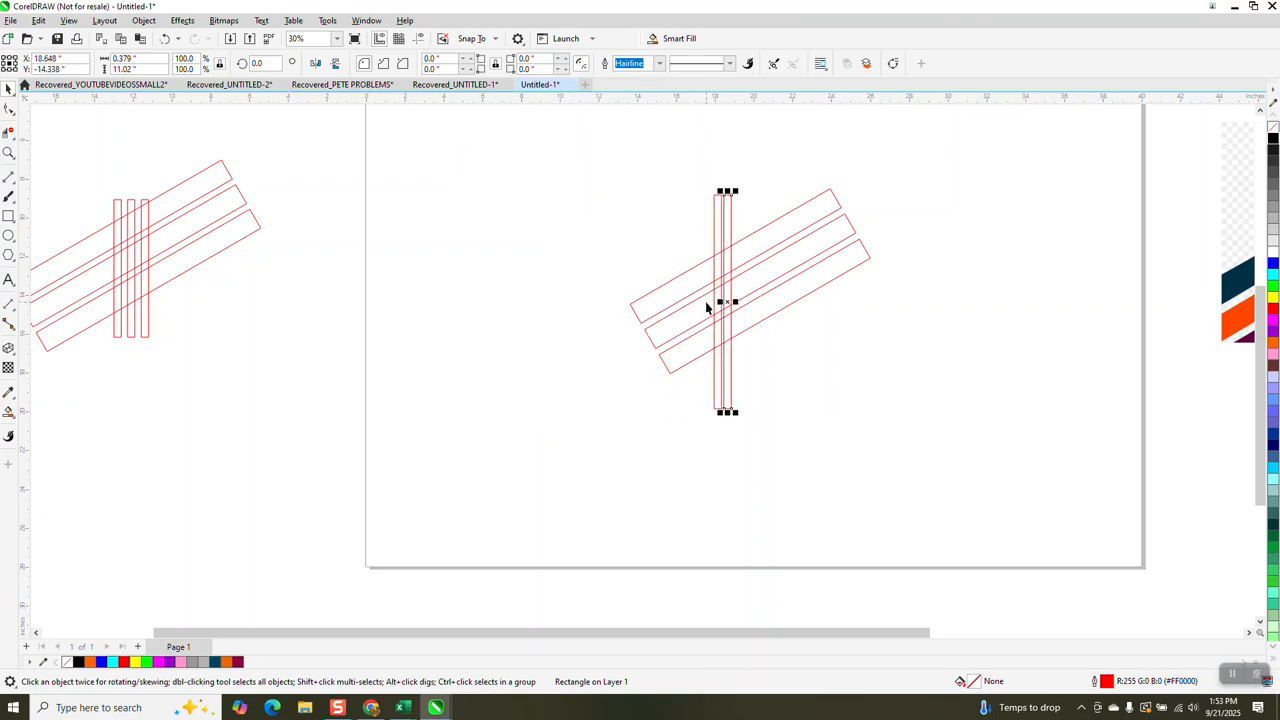
key(ctrl+d)
ctrl+click(706, 303)
click(853, 421)
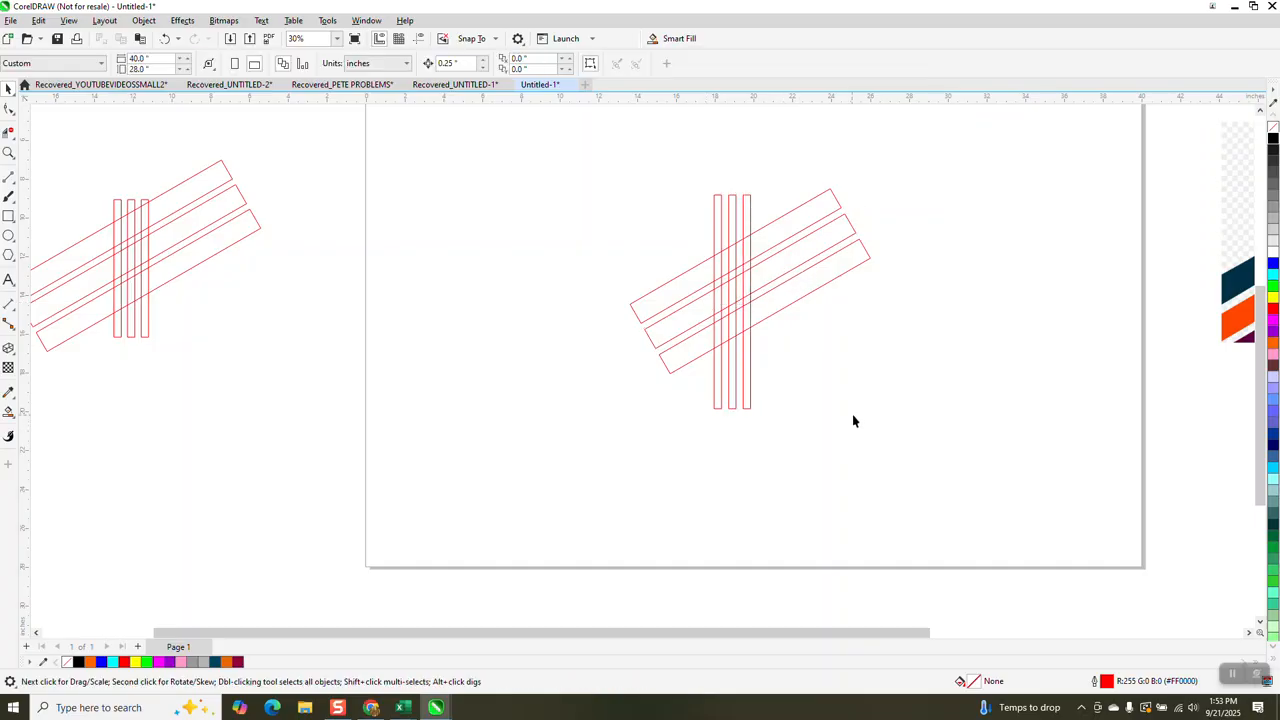
- Shift the three vertical bars together 0.5 inches to the right across the angled bars
drag(668, 320, 963, 463)
click(15, 159)
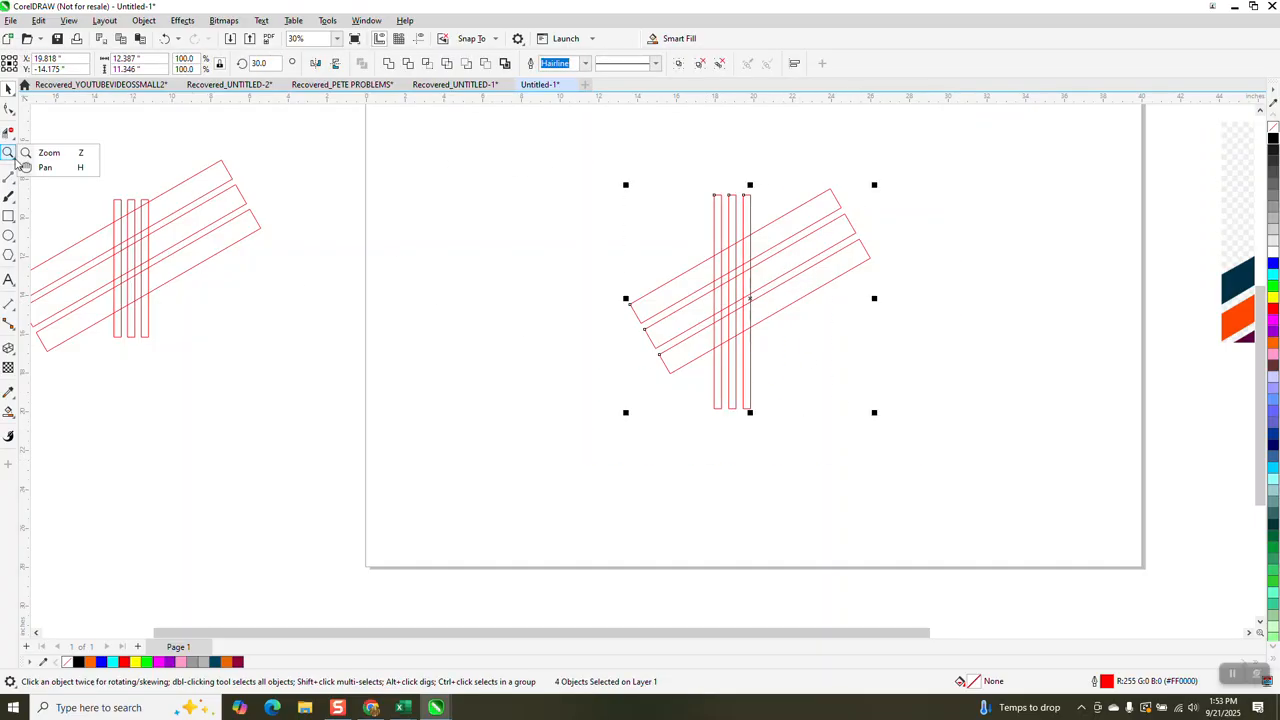
click(78, 156)
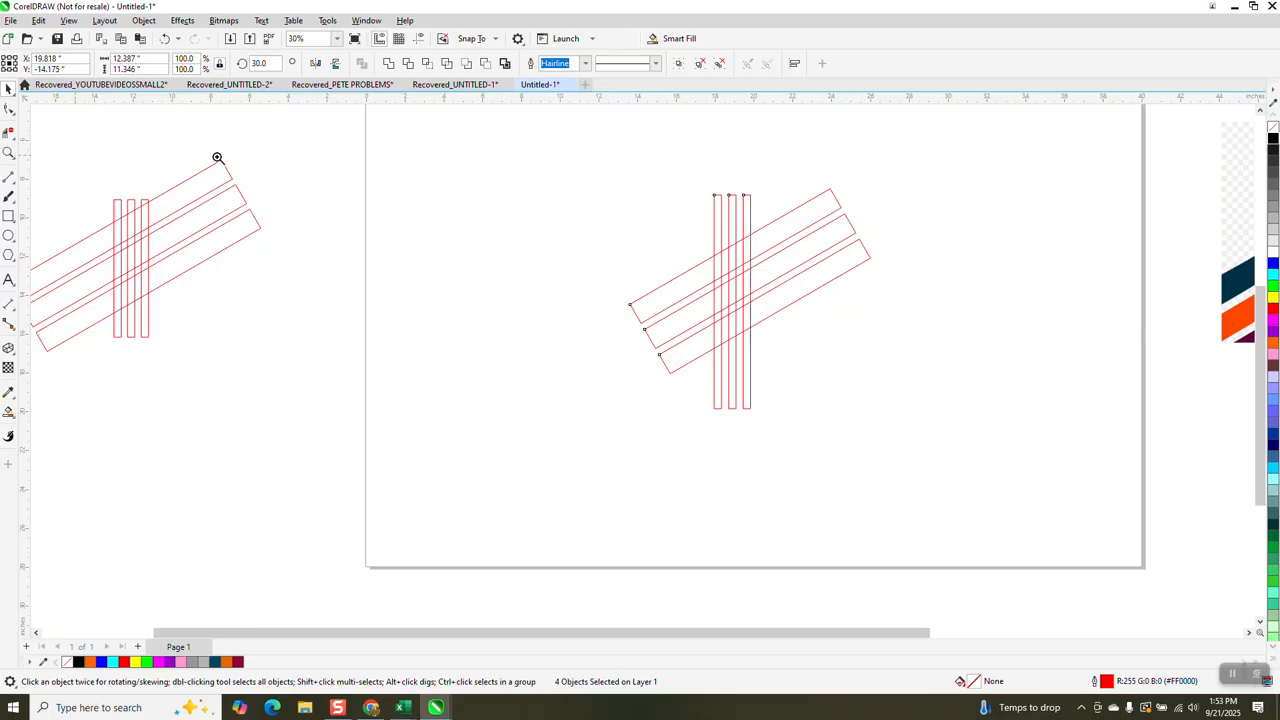
drag(623, 170, 1063, 484)
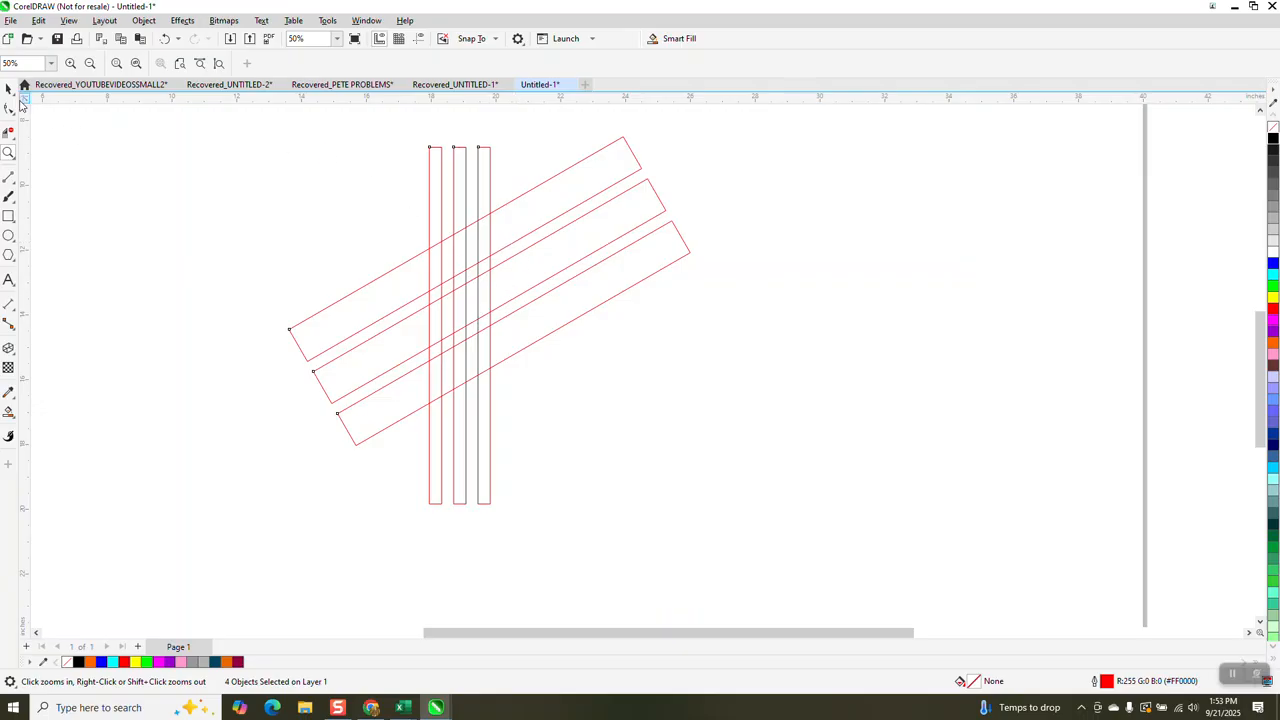
click(9, 89)
drag(409, 126, 543, 540)
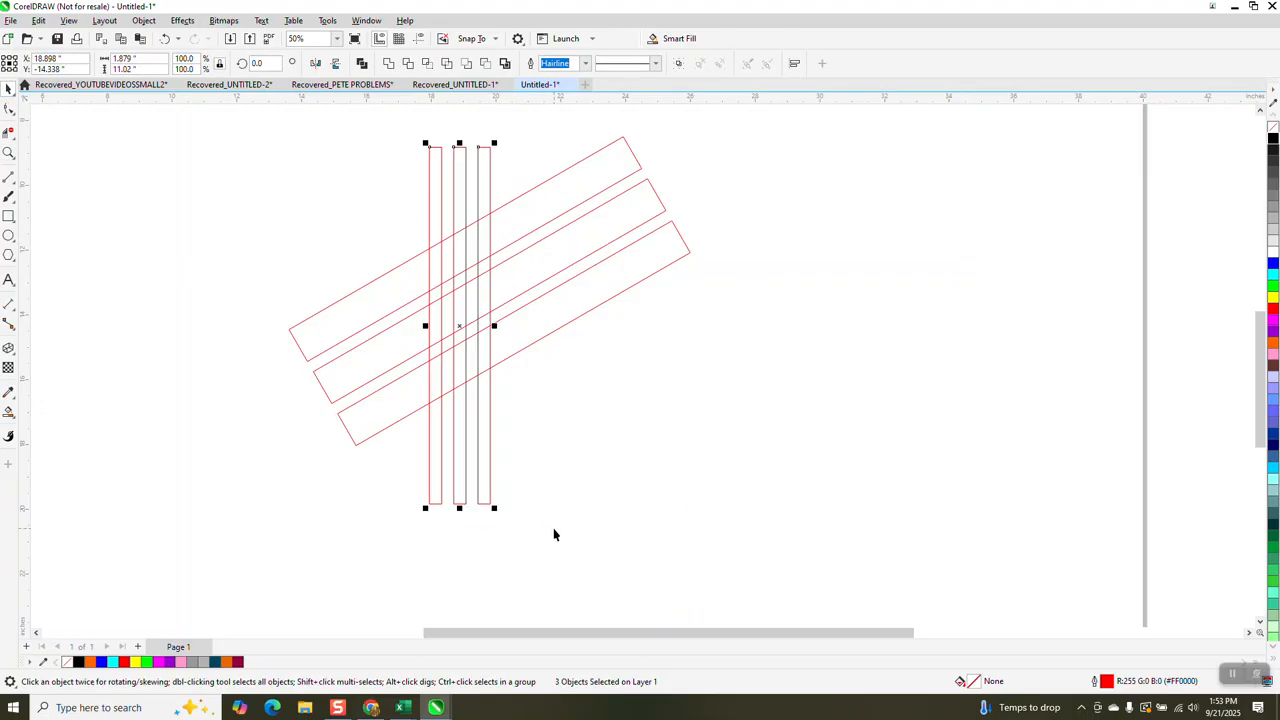
key(Right)
key(Right)
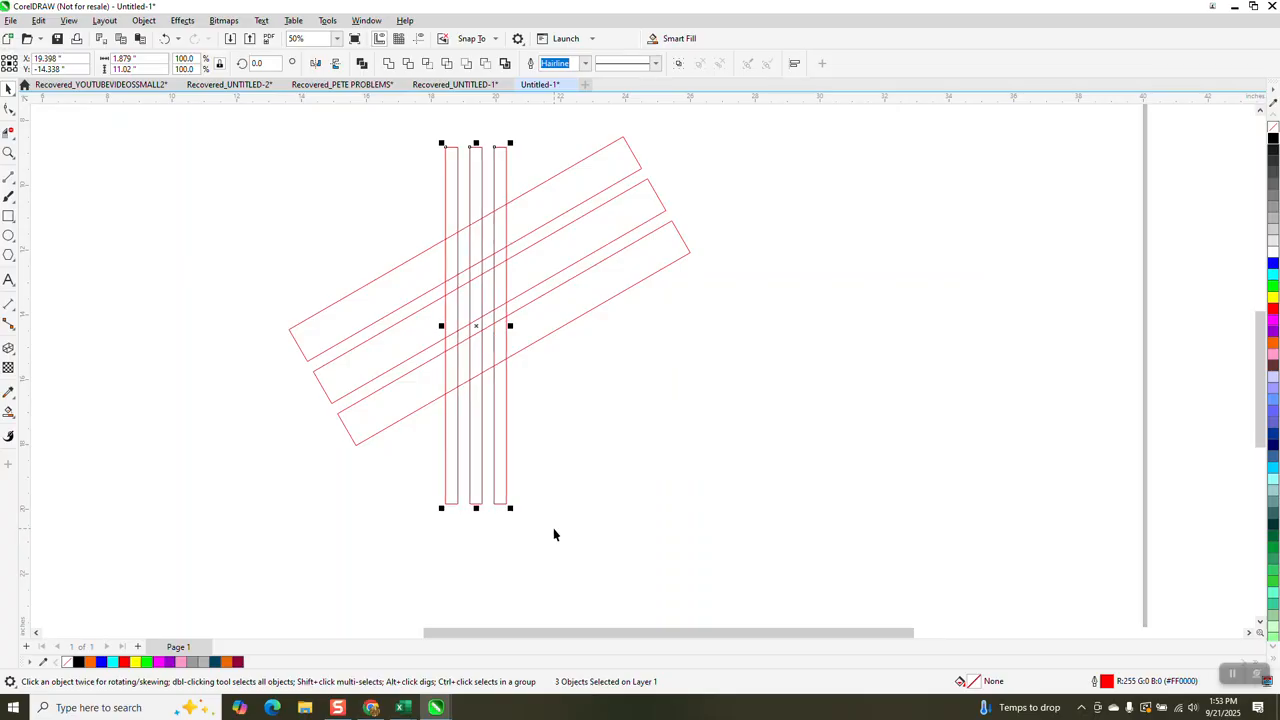
- Delete the line segments crossing the zigzag band formed by the upper angled bar, middle vertical bar and lower angled bar
key(space)
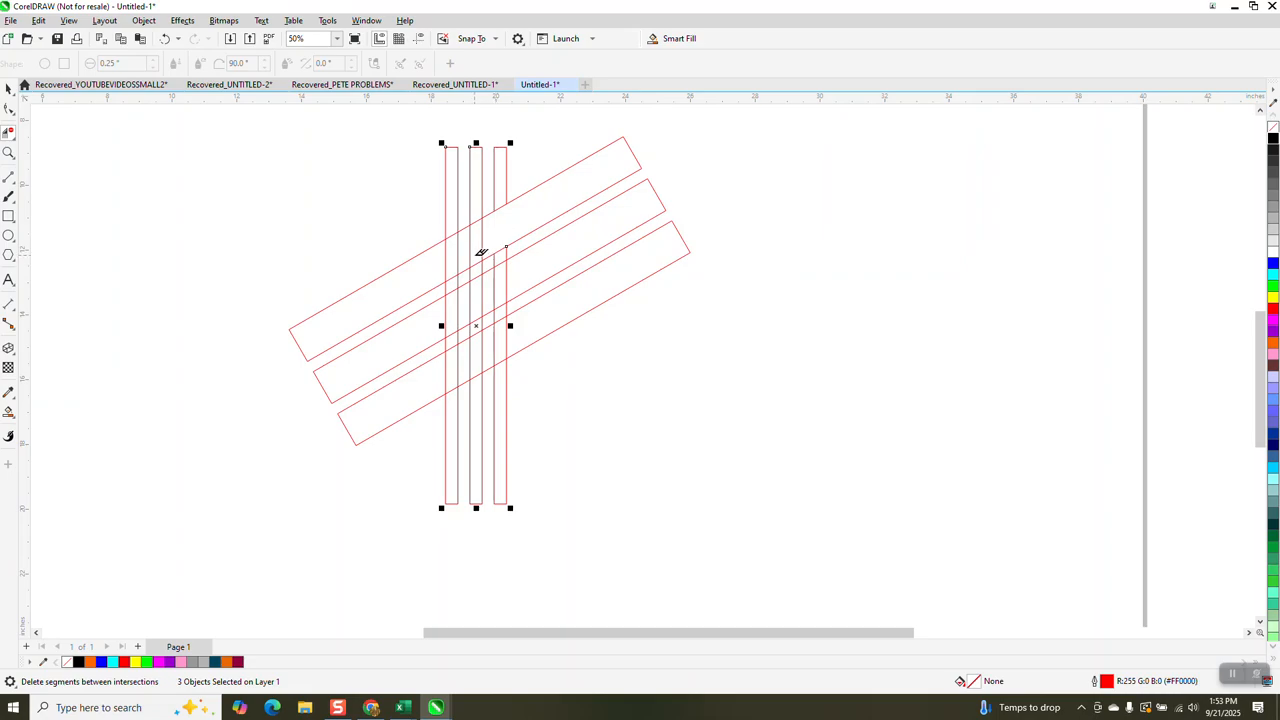
click(484, 240)
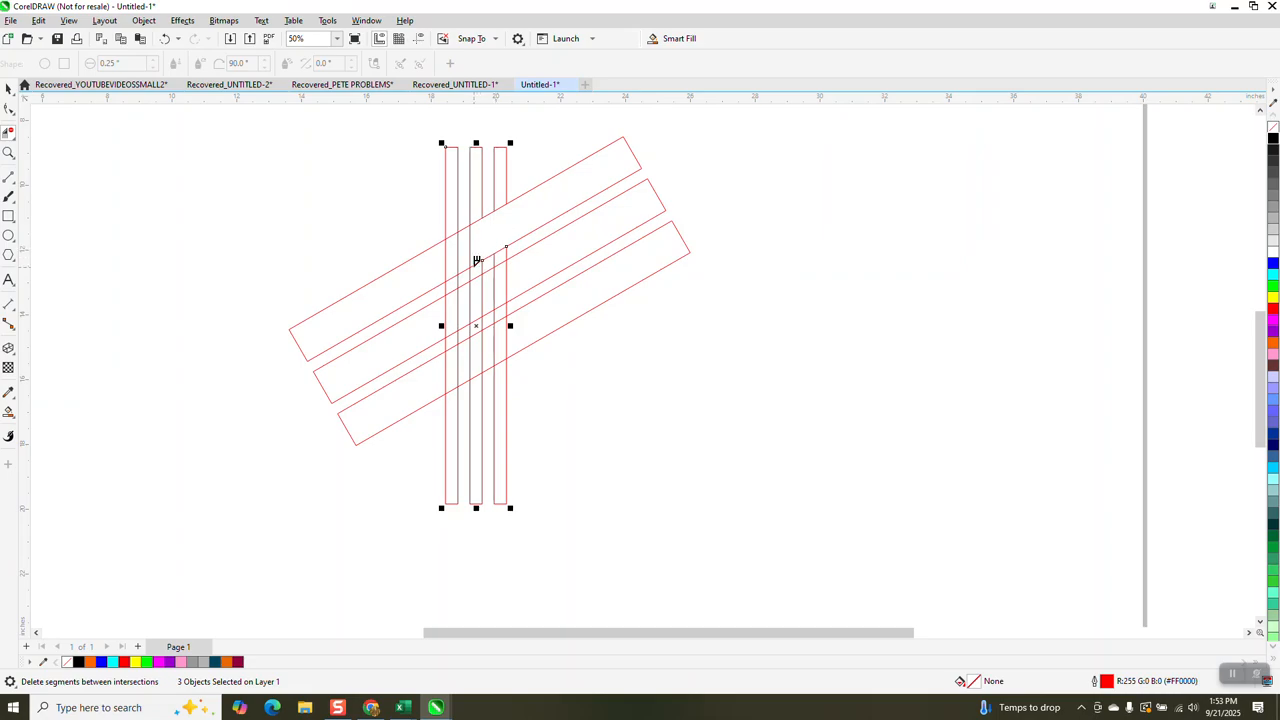
click(473, 356)
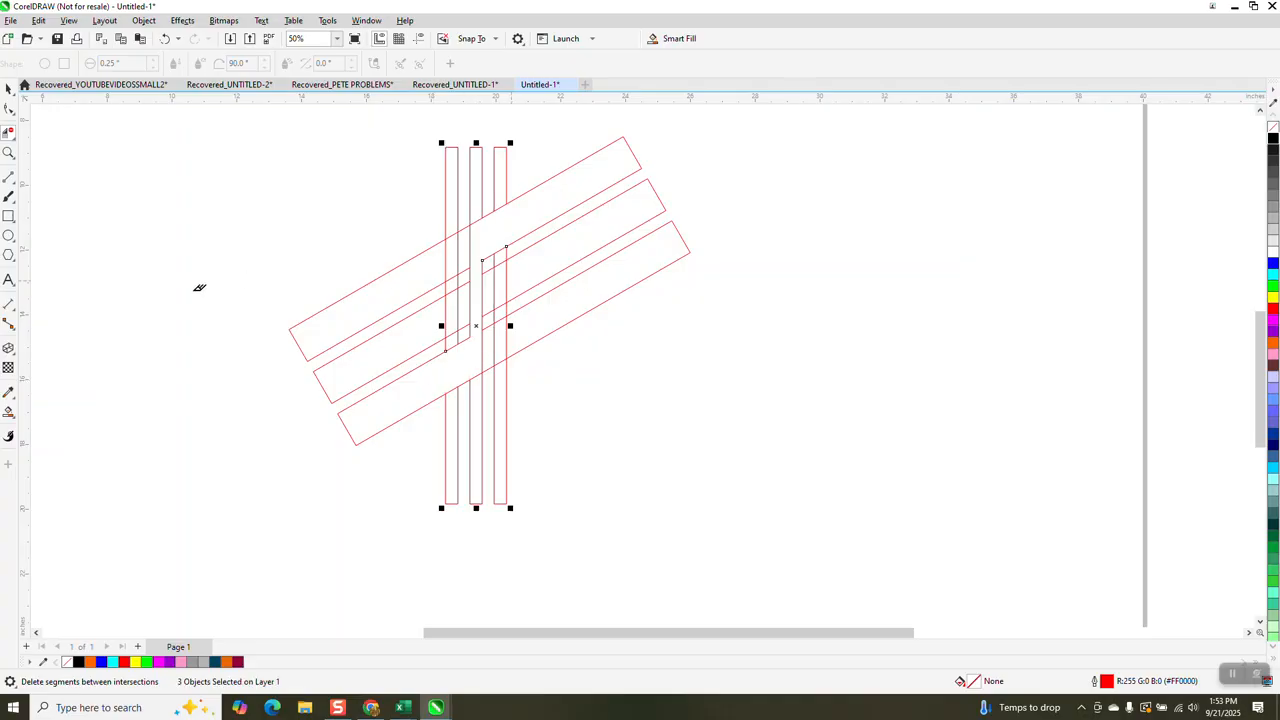
- Smart-fill the opened zigzag region with maroon and no outline
click(8, 413)
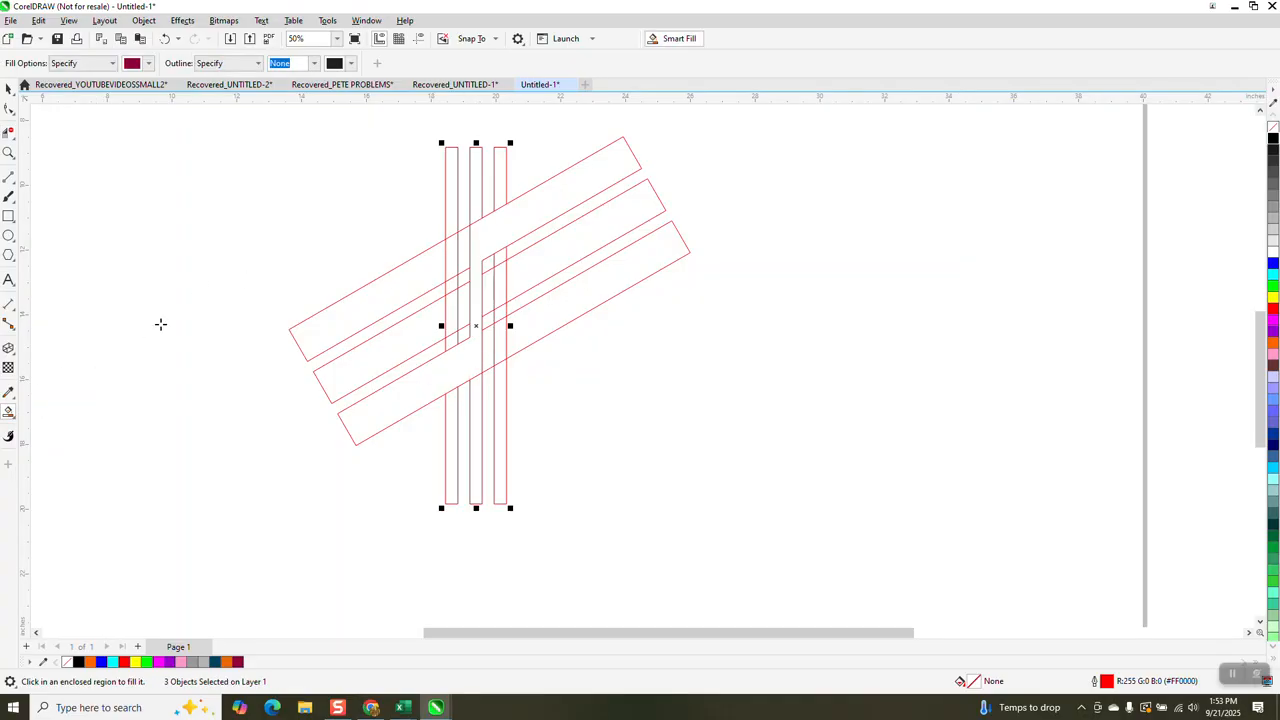
click(560, 195)
scroll(210, 250, down, 2)
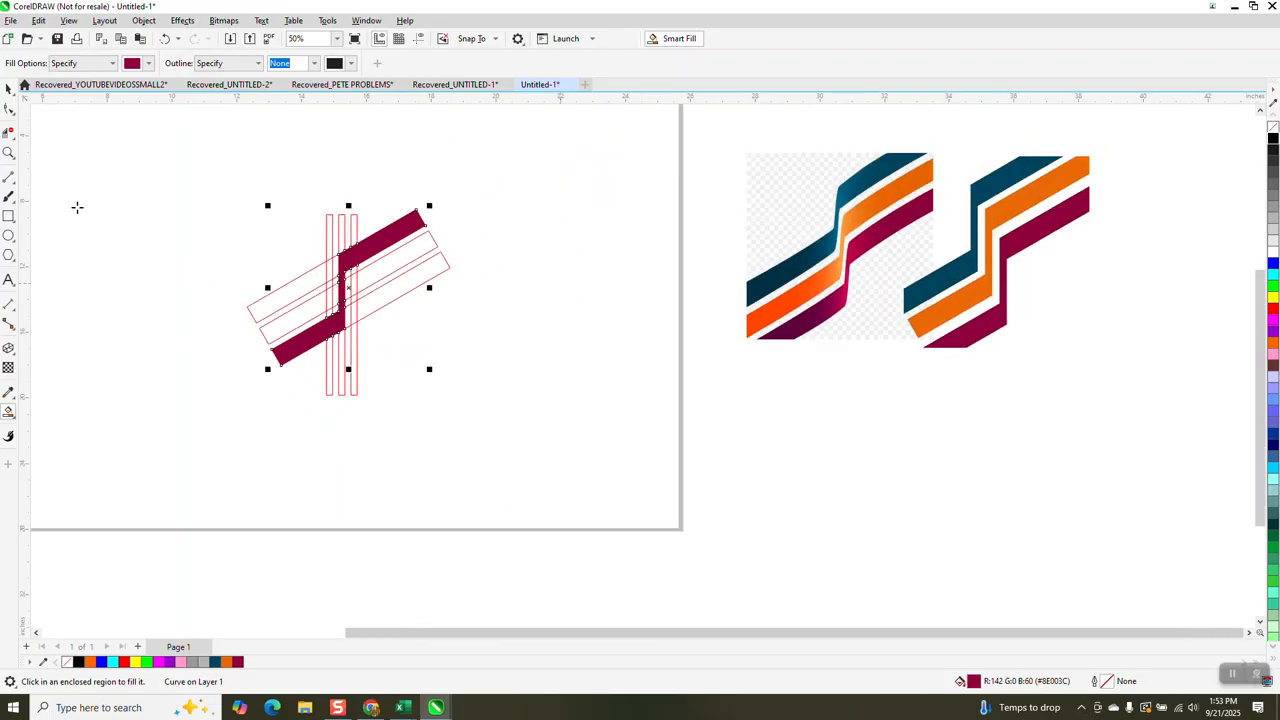
- Separate the maroon zigzag from the red construction outlines, delete the outlines, and return the zigzag to their place
click(8, 89)
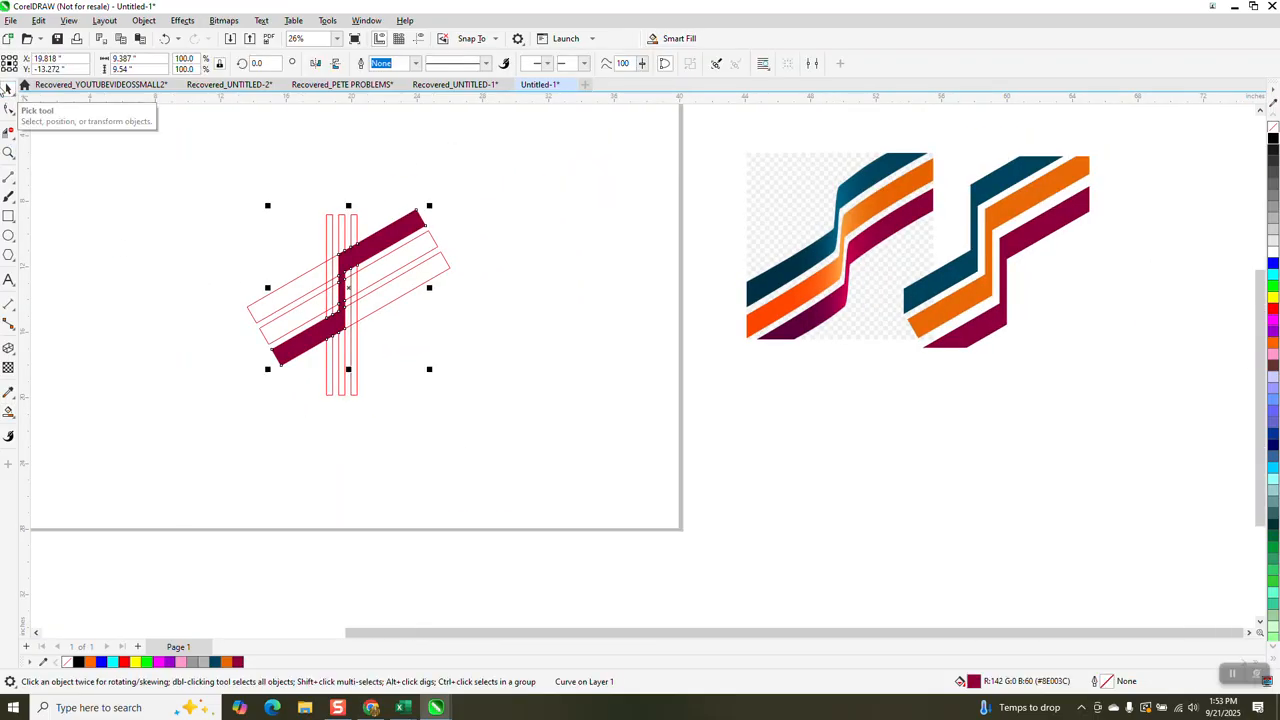
drag(429, 243, 645, 295)
drag(197, 168, 488, 420)
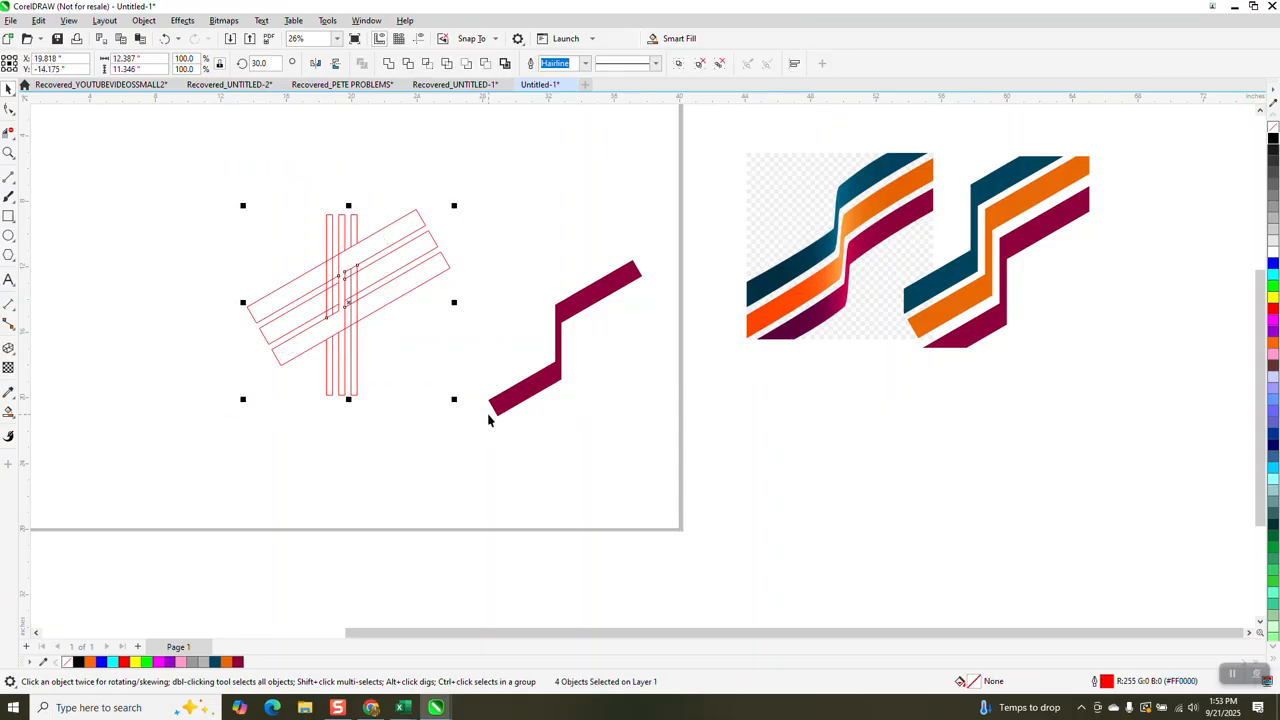
key(Delete)
drag(563, 320, 291, 293)
- Turn the maroon zigzag into an unfilled shape with a black outline and display its nodes for editing
click(9, 152)
drag(808, 152, 863, 293)
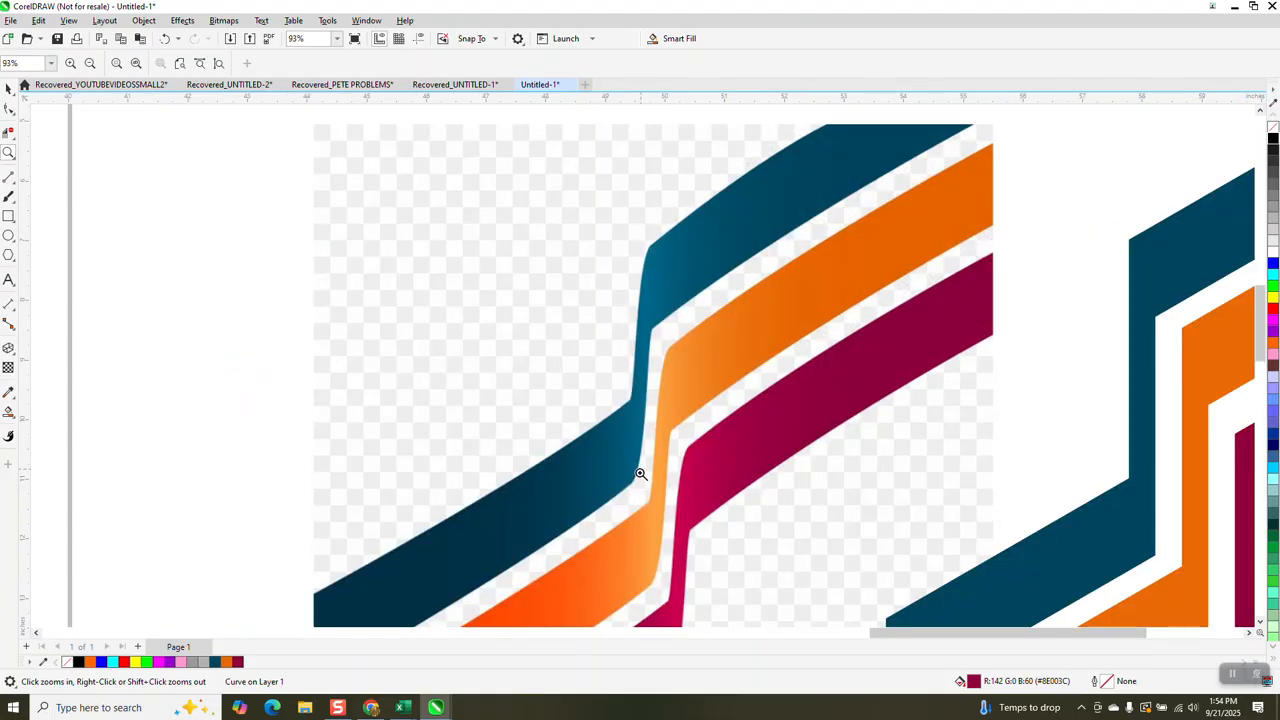
scroll(600, 400, down, 2)
scroll(585, 341, down, 2)
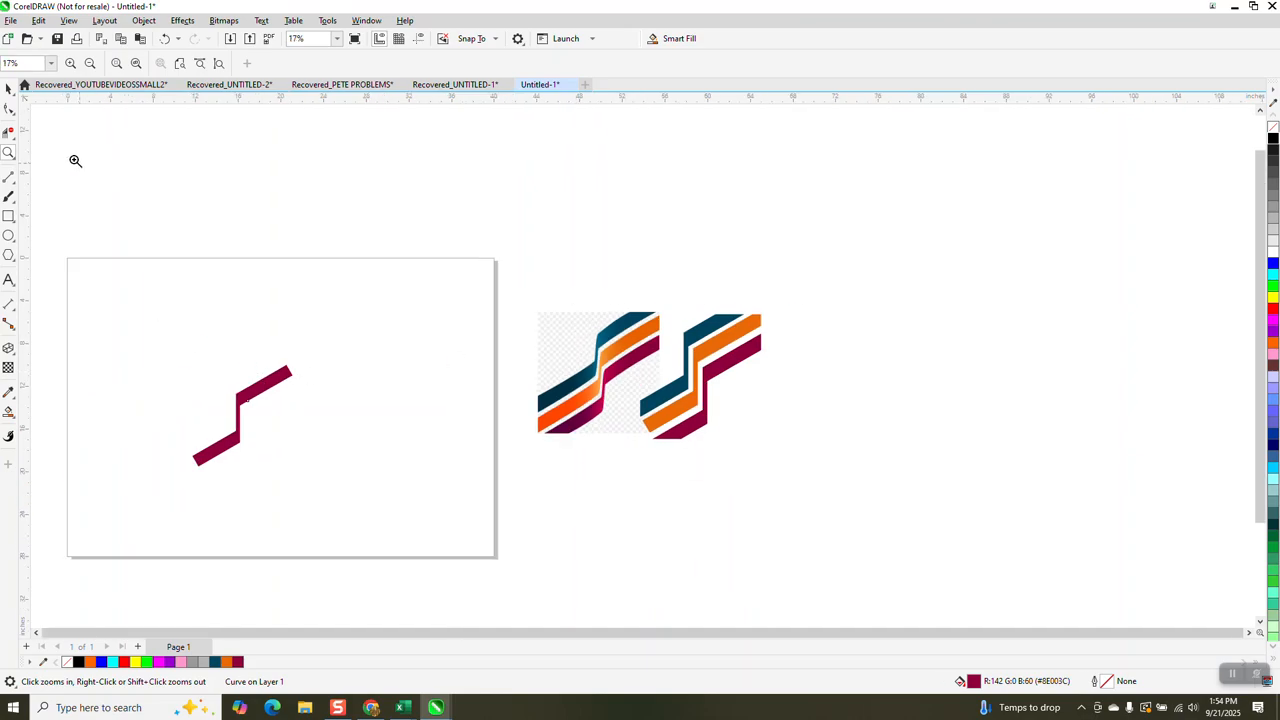
drag(160, 334, 366, 489)
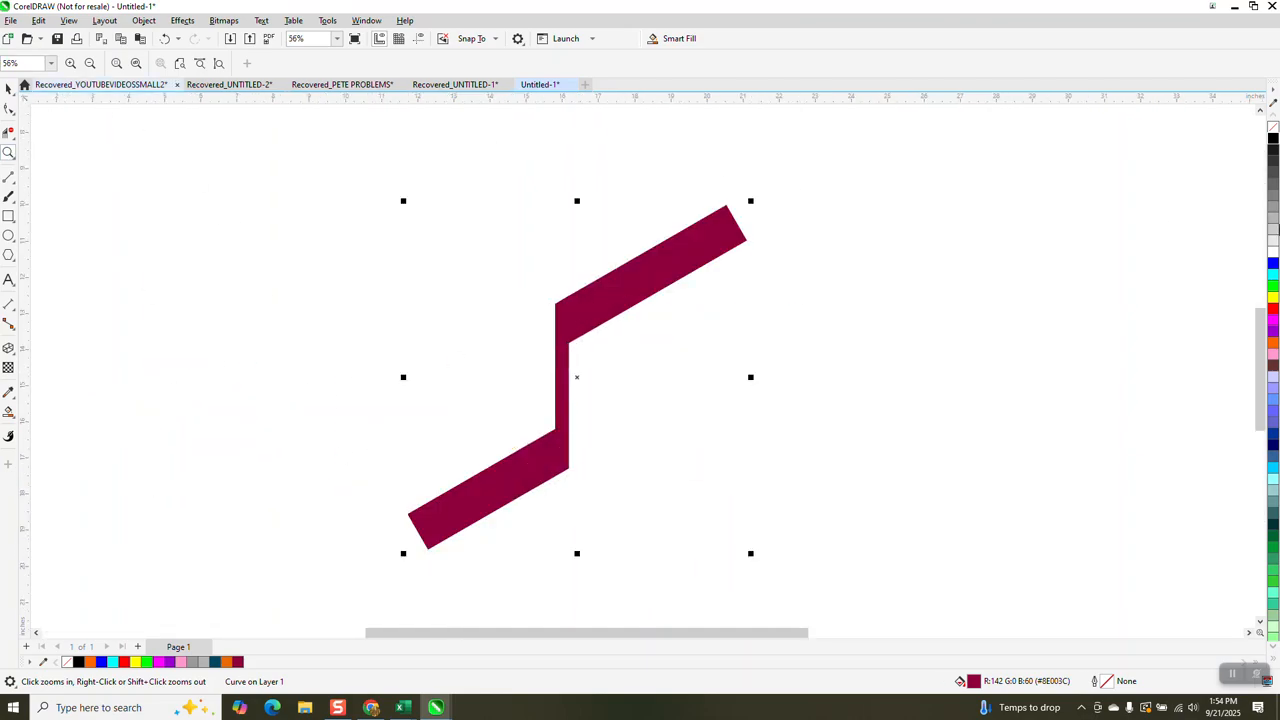
key(space)
click(1273, 128)
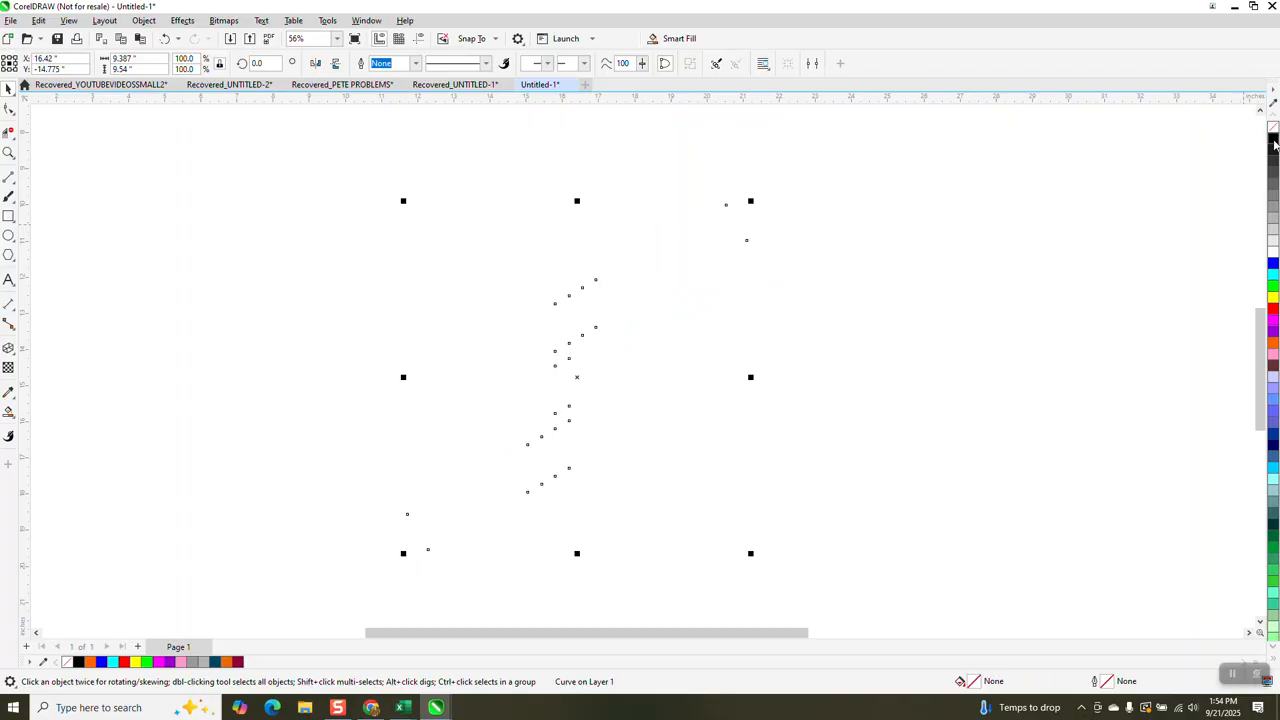
right_click(1273, 144)
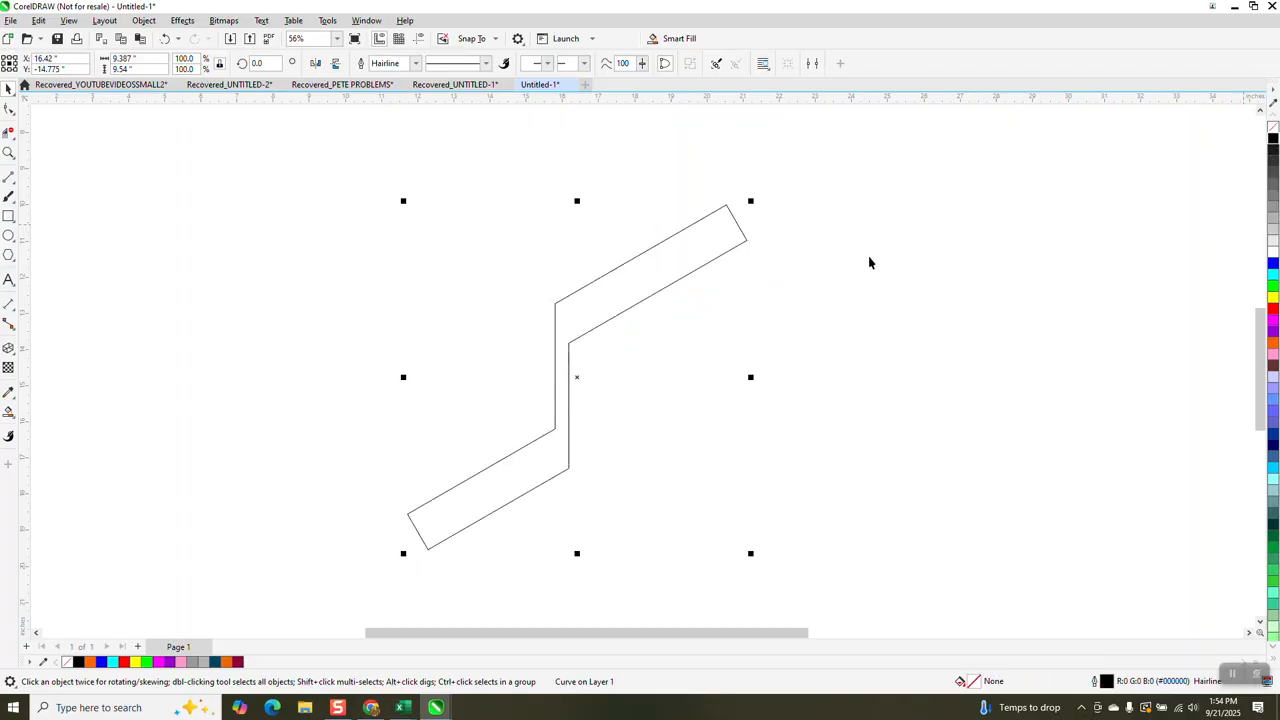
click(9, 108)
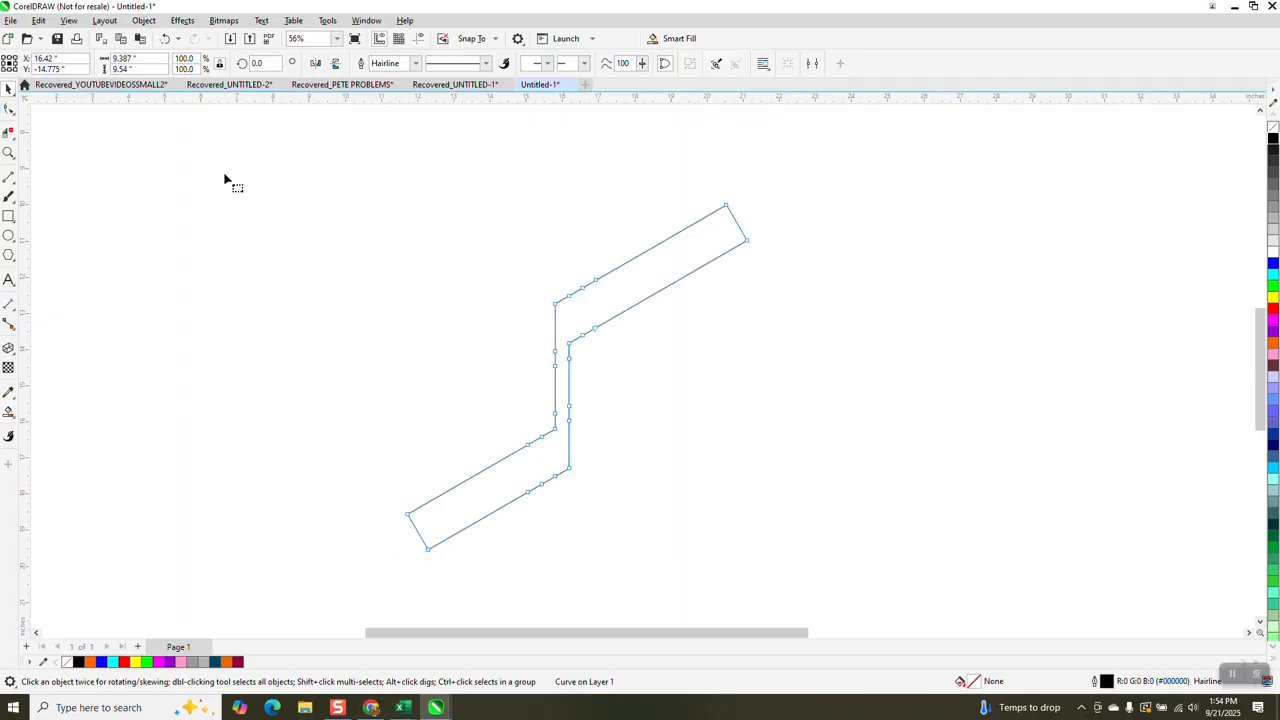
- Delete the extra nodes along both edges of the zigzag's upper angled bar, keeping its corner nodes
click(9, 152)
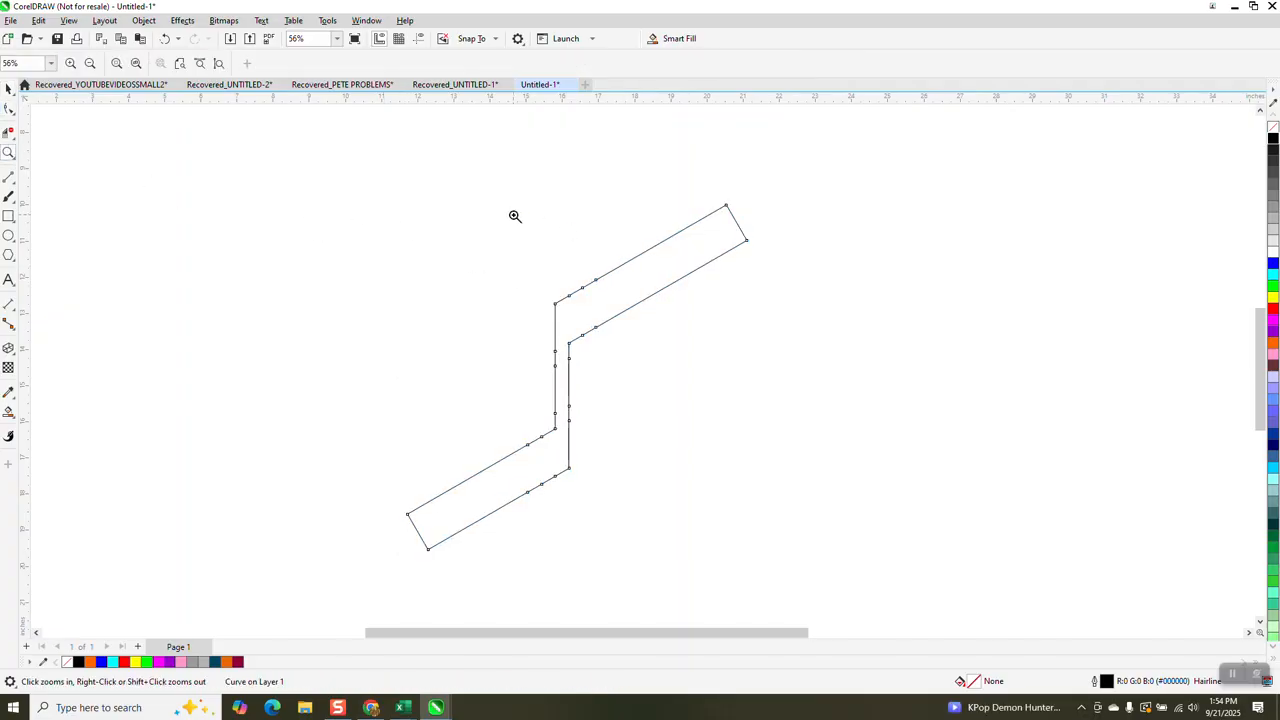
click(652, 309)
key(F10)
drag(409, 262, 452, 472)
key(Delete)
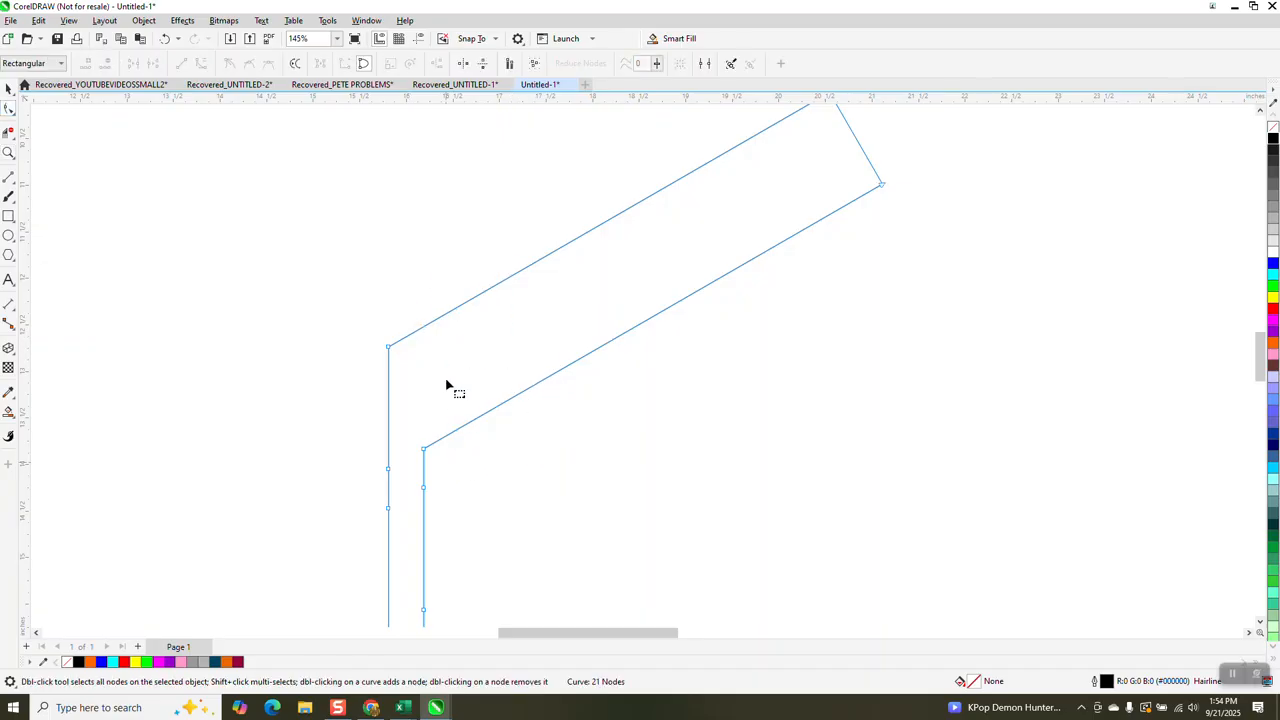
- Remove the surplus nodes along both edges of the lower angled bar, leaving only its corners
scroll(371, 264, down, 2)
drag(316, 468, 395, 537)
key(Delete)
key(Delete)
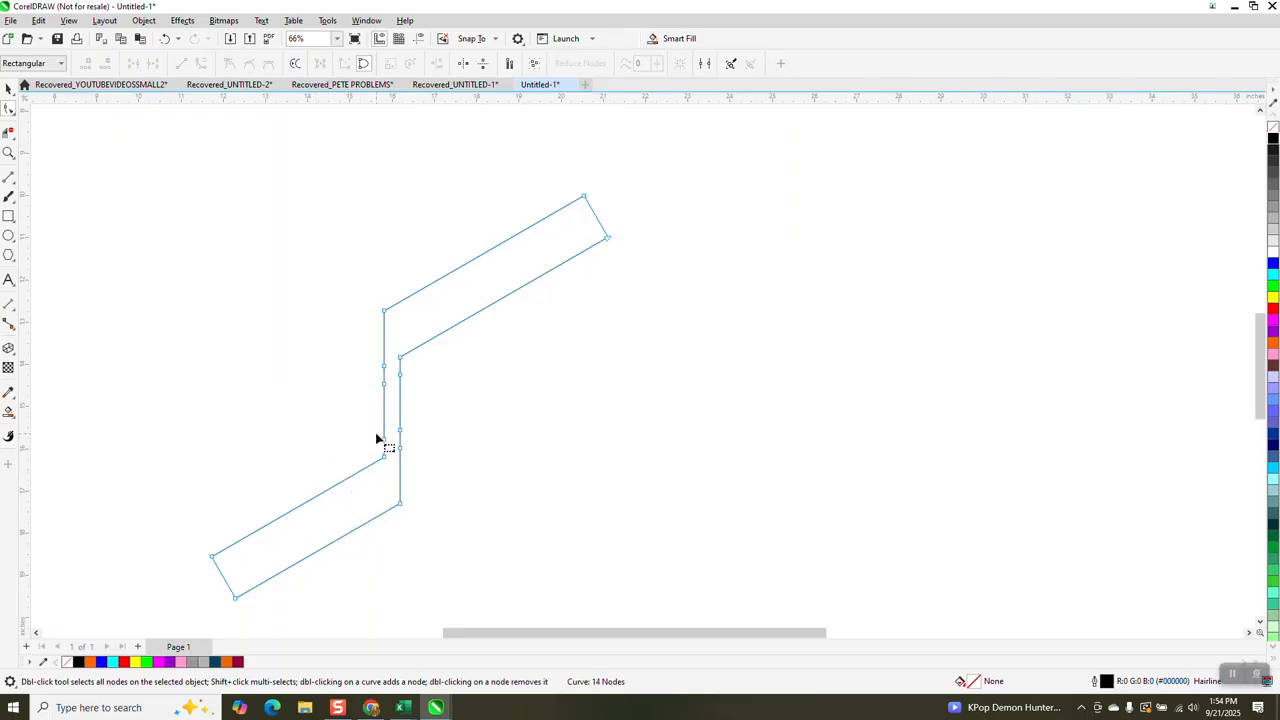
- Delete the unneeded intermediate nodes on both sides of the zigzag's middle vertical bar
click(384, 443)
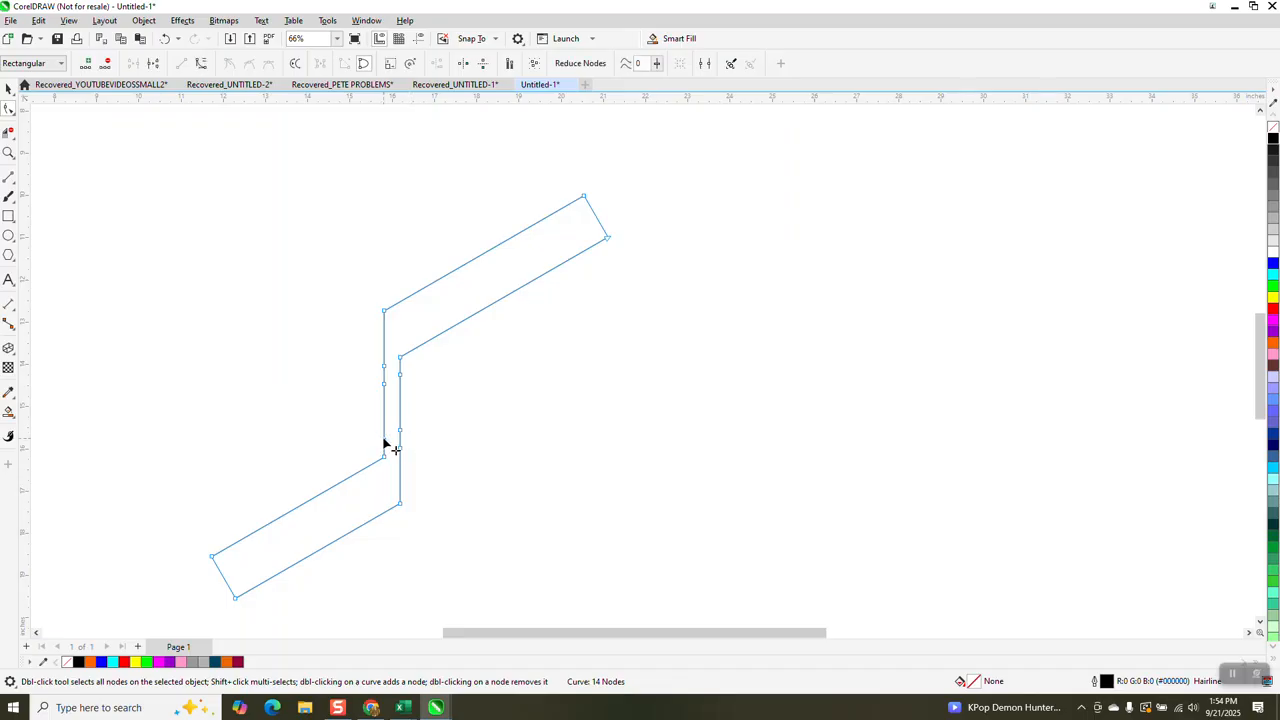
key(Delete)
drag(418, 408, 397, 461)
drag(358, 357, 414, 391)
key(Delete)
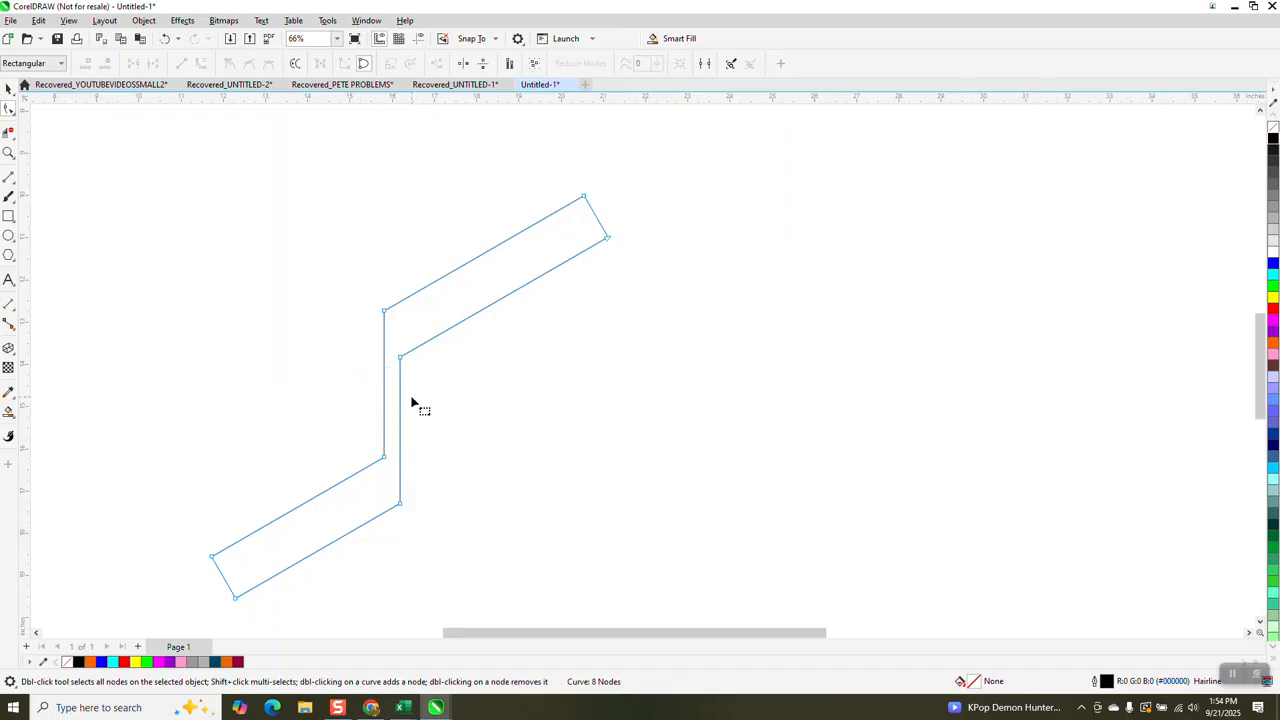
- Select the upper outer corner node of the zigzag and open the Corners docker
click(384, 312)
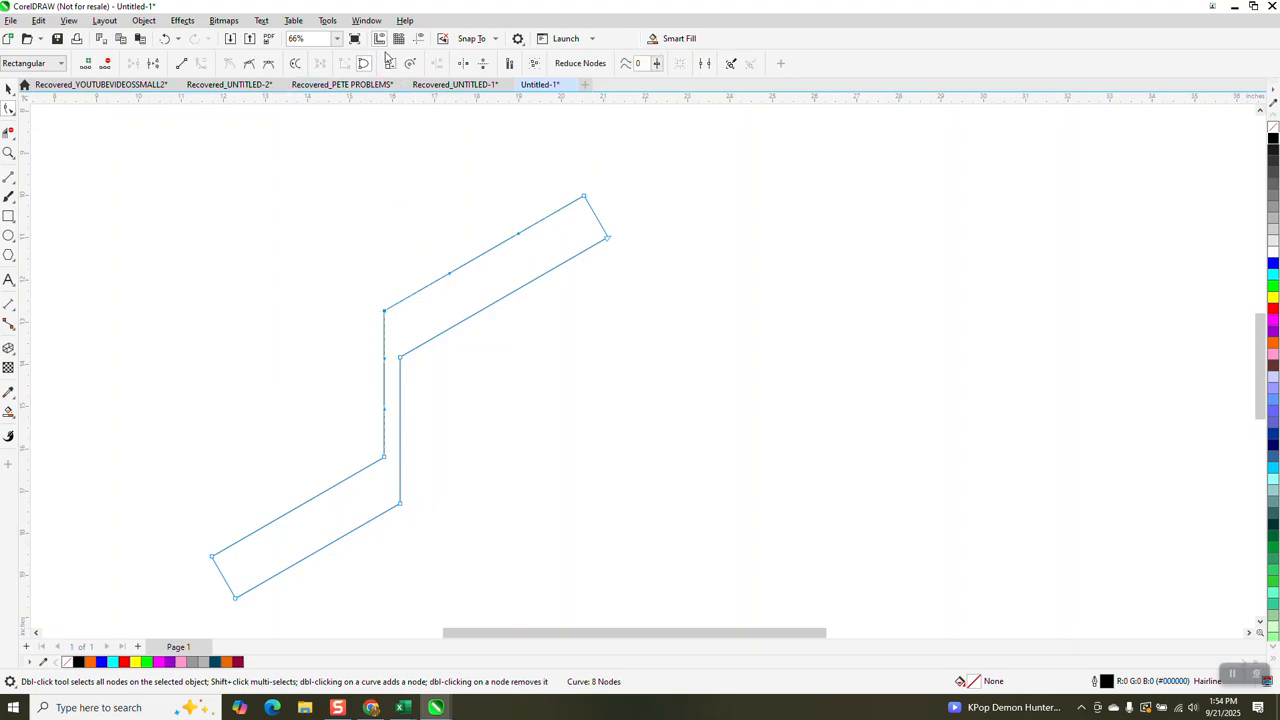
click(367, 21)
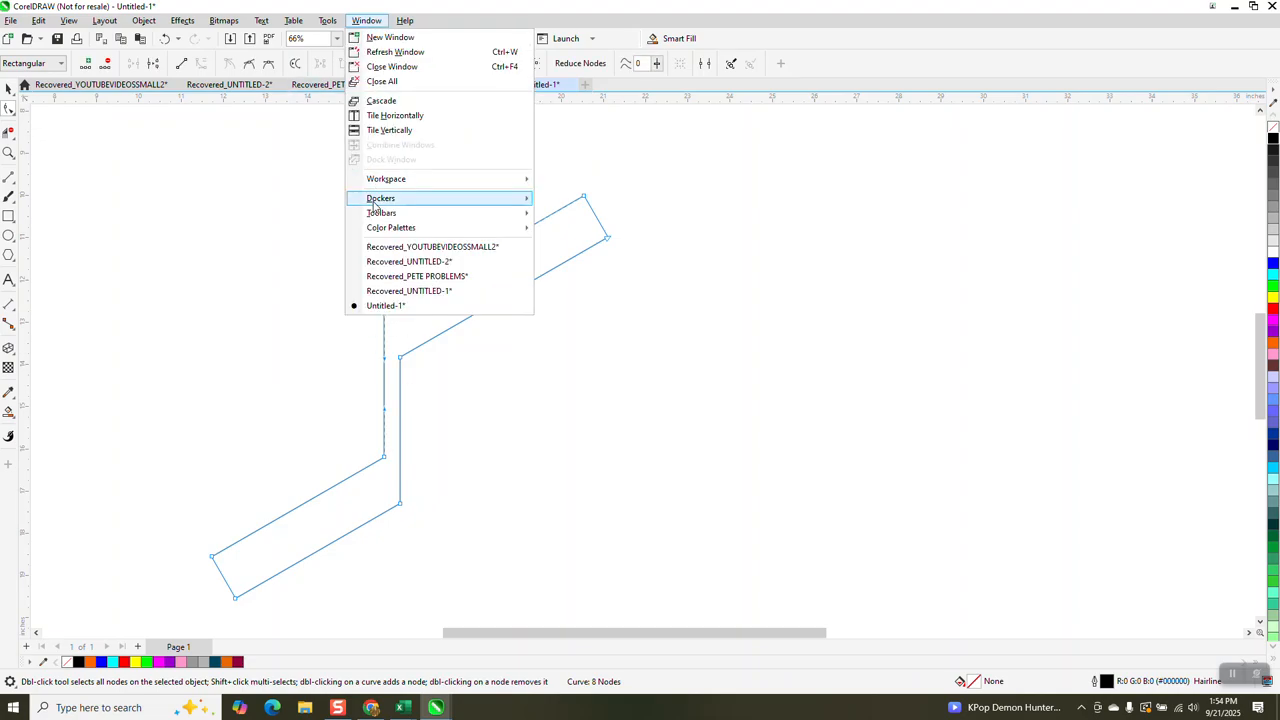
mouse_move(376, 205)
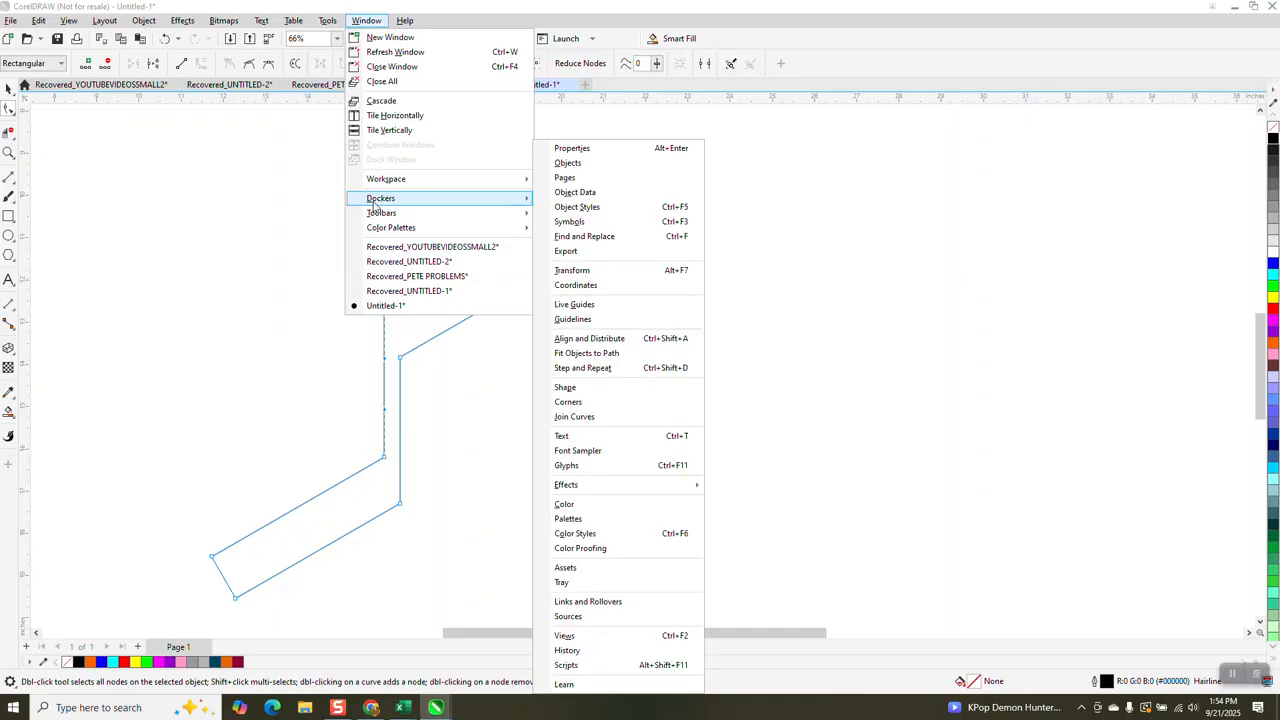
click(585, 403)
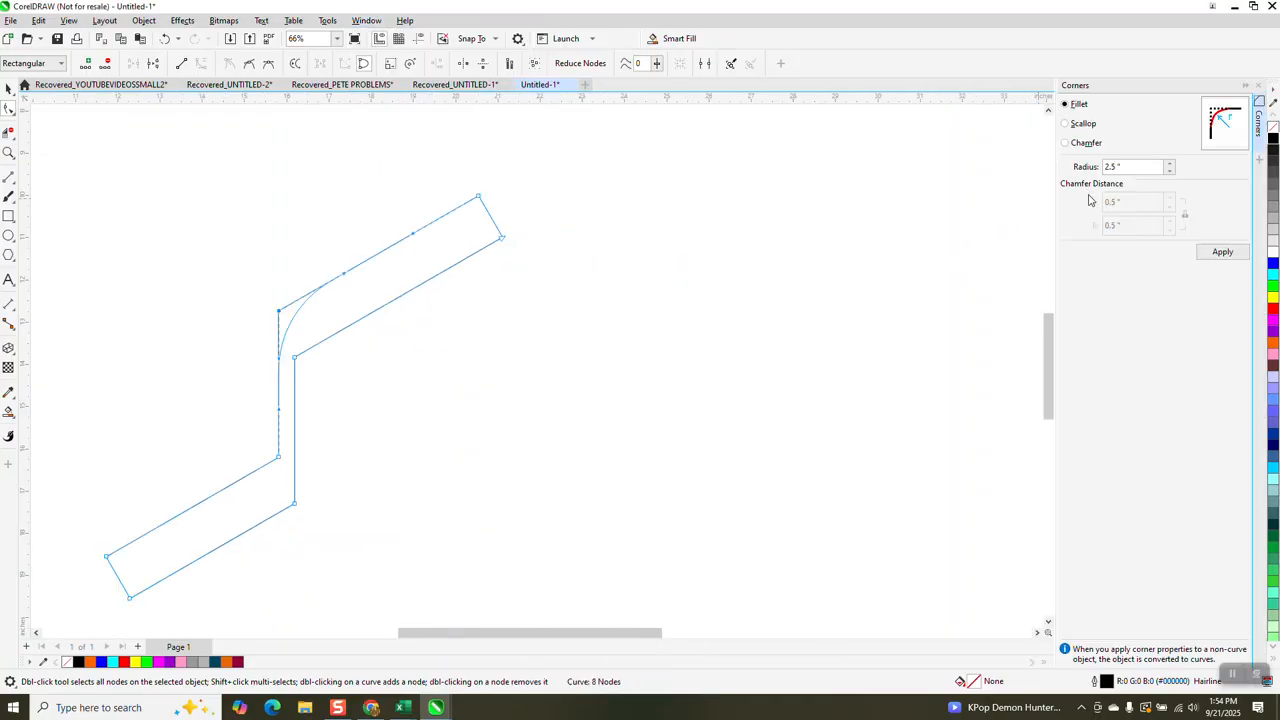
- Undo the last node deletion and fillet the zigzag's upper-left and lower-right outer corners with a 0.25-inch radius
click(166, 39)
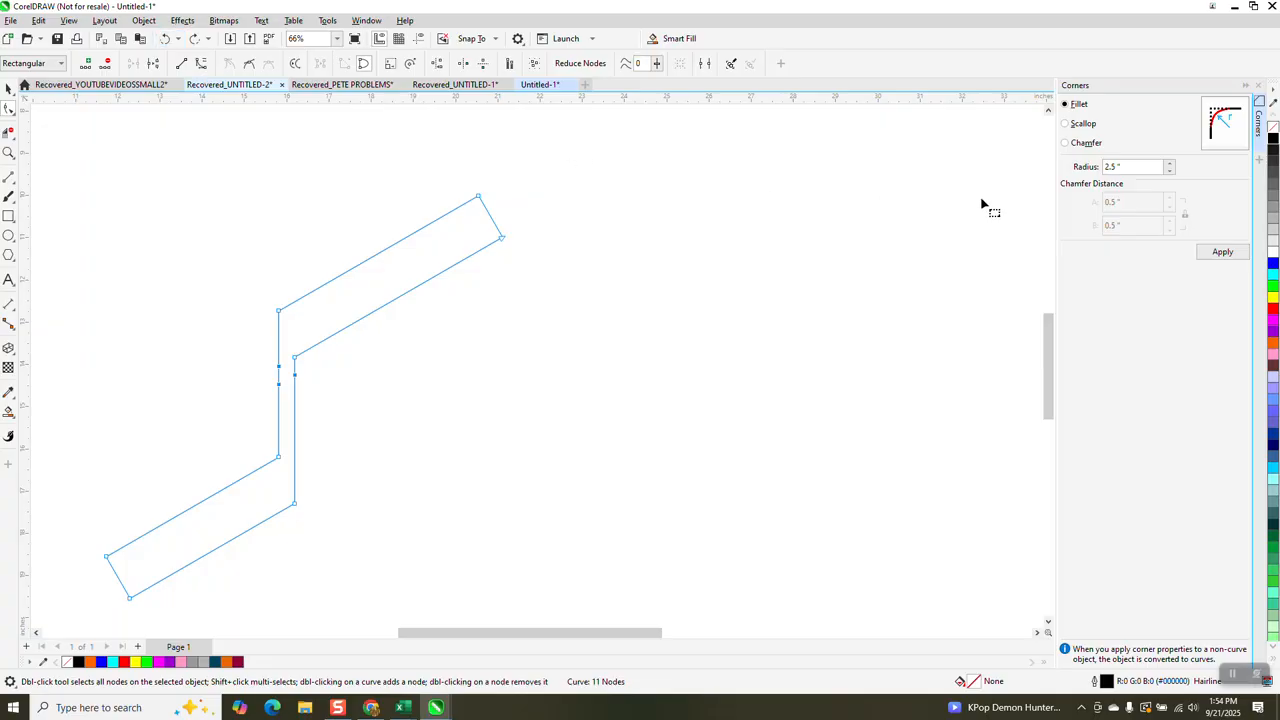
double_click(1118, 167)
key(BackSpace)
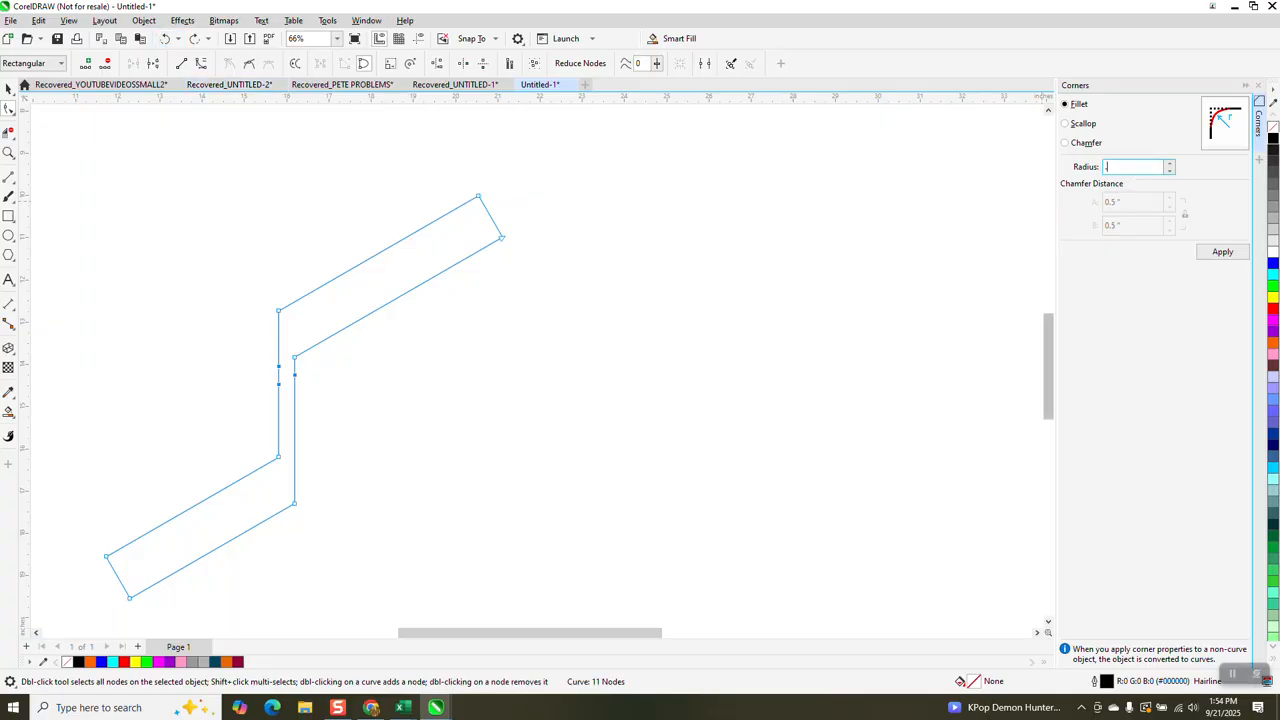
click(1230, 253)
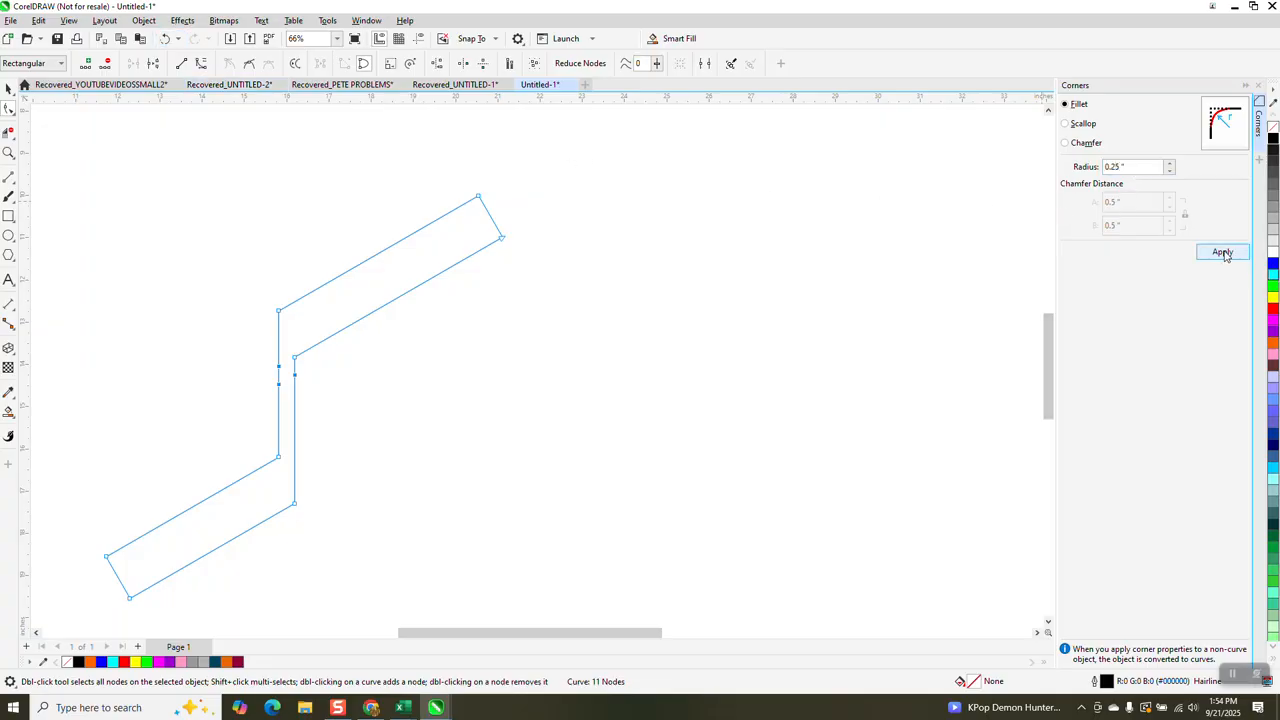
click(278, 310)
click(1213, 256)
drag(302, 498, 272, 518)
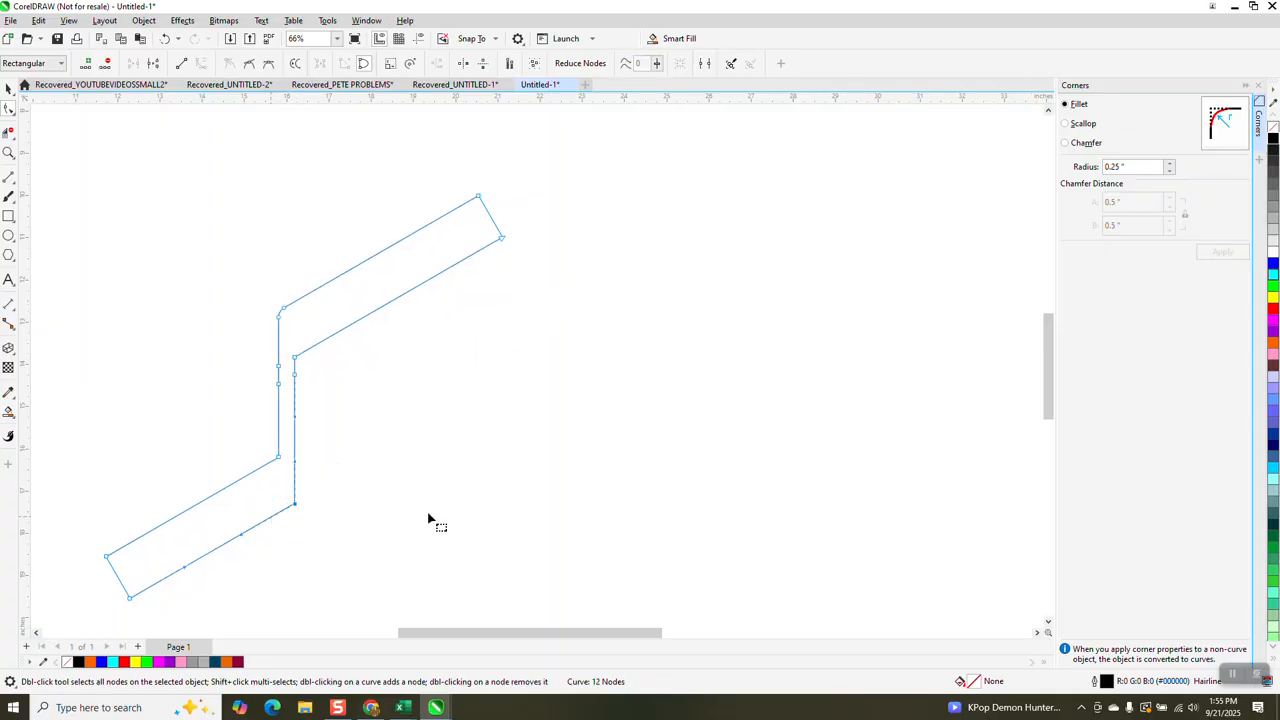
click(1222, 254)
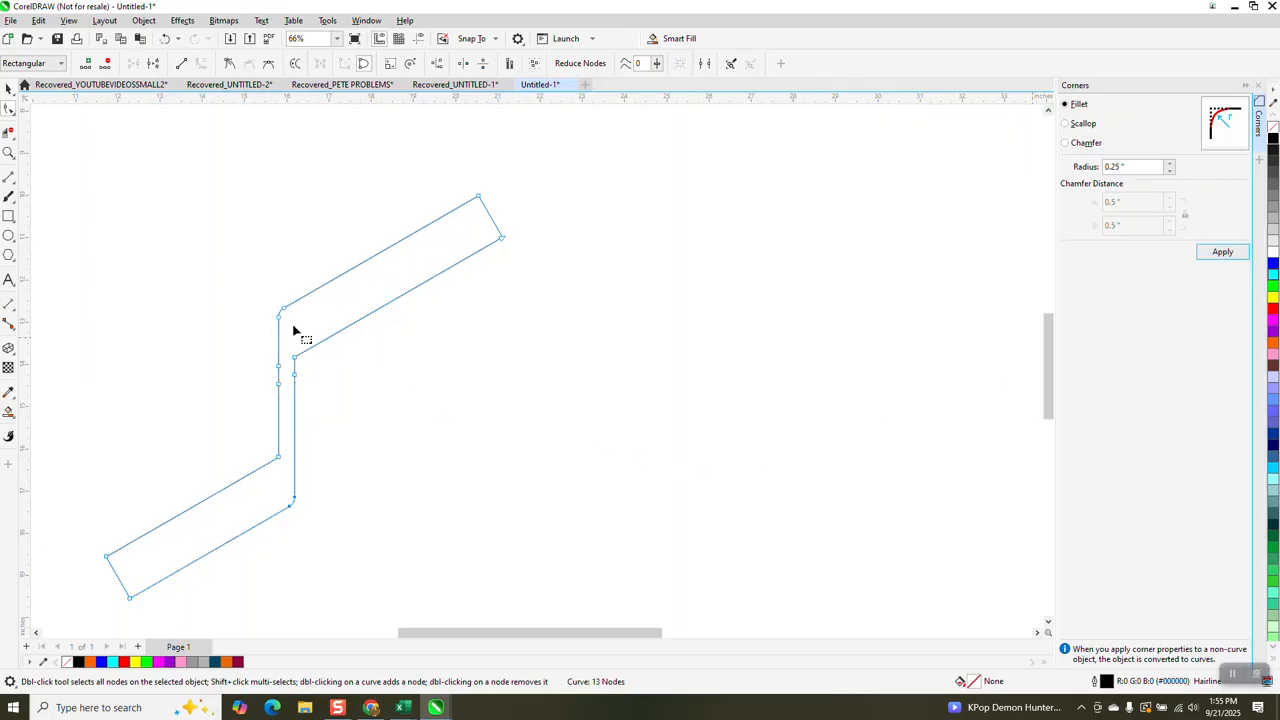
- Duplicate the zigzag twice, offsetting each copy 0.75 inch right and 1.25 inches down from the previous one
click(8, 88)
scroll(470, 288, down, 2)
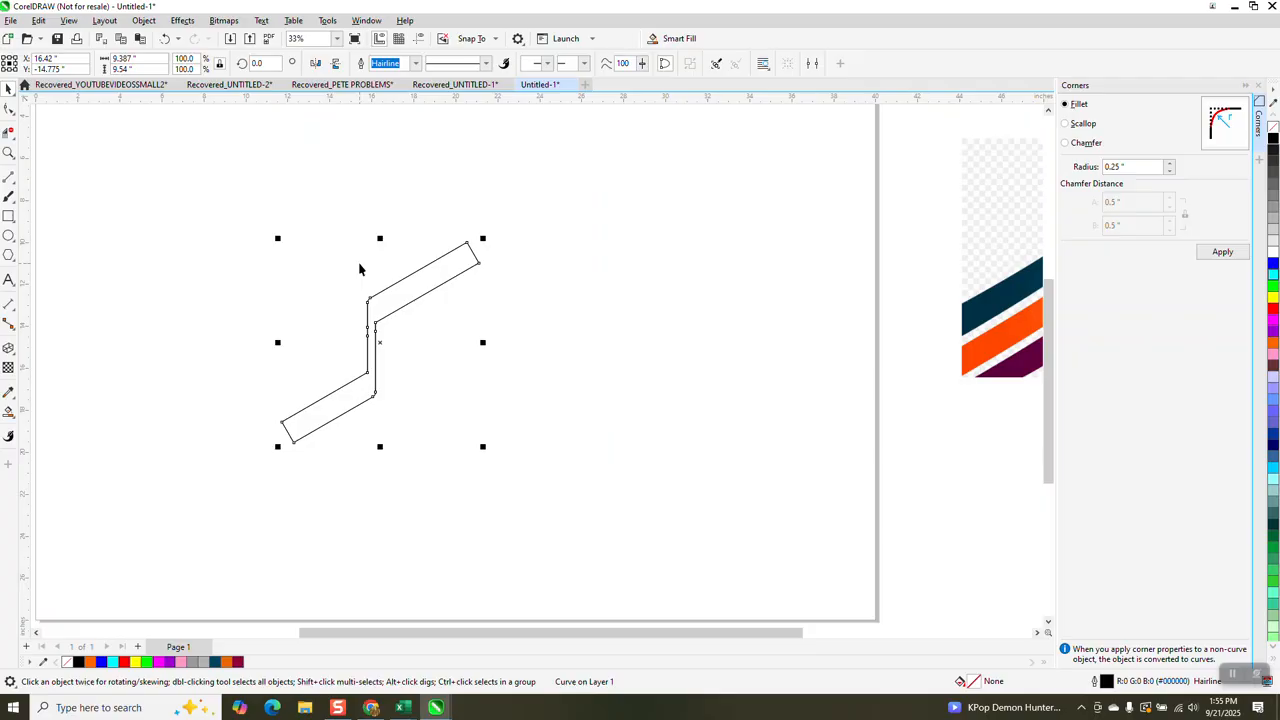
key(ctrl+d)
key(Down)
key(Down)
key(Down)
key(Down)
key(Down)
key(Down)
key(Down)
key(Down)
key(Down)
key(Down)
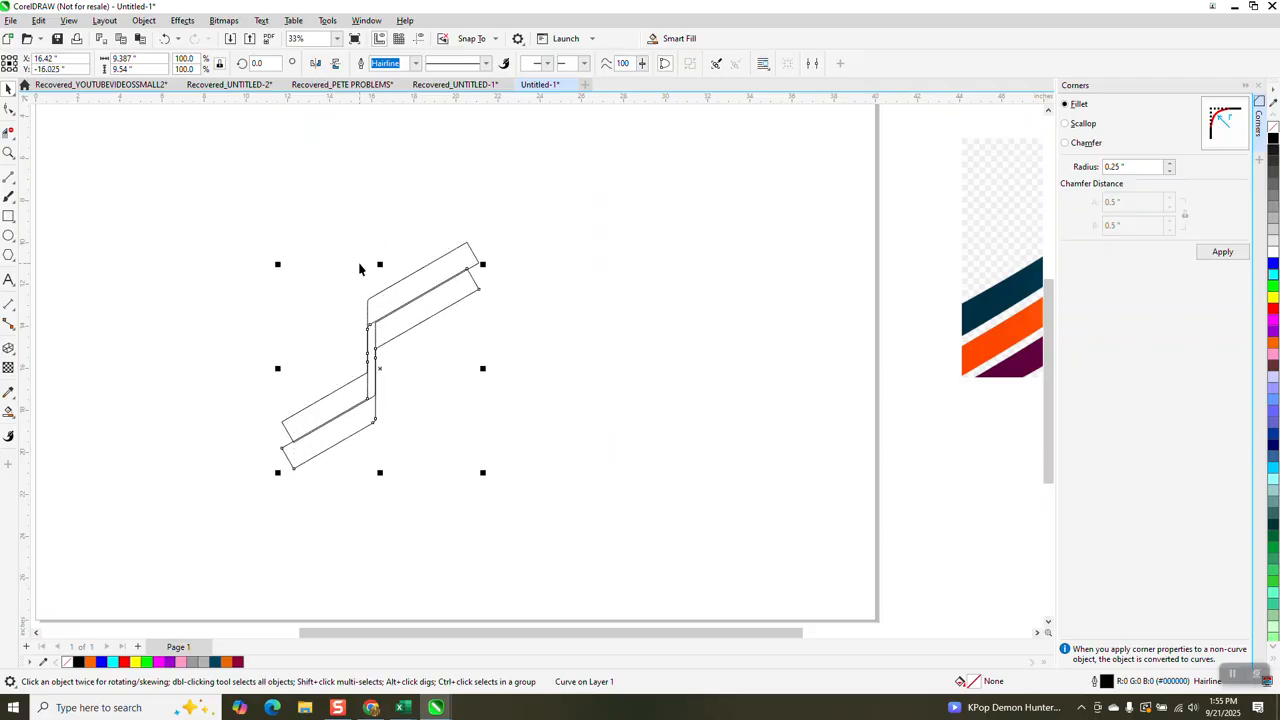
key(Right)
key(Right)
key(Right)
key(Right)
key(Right)
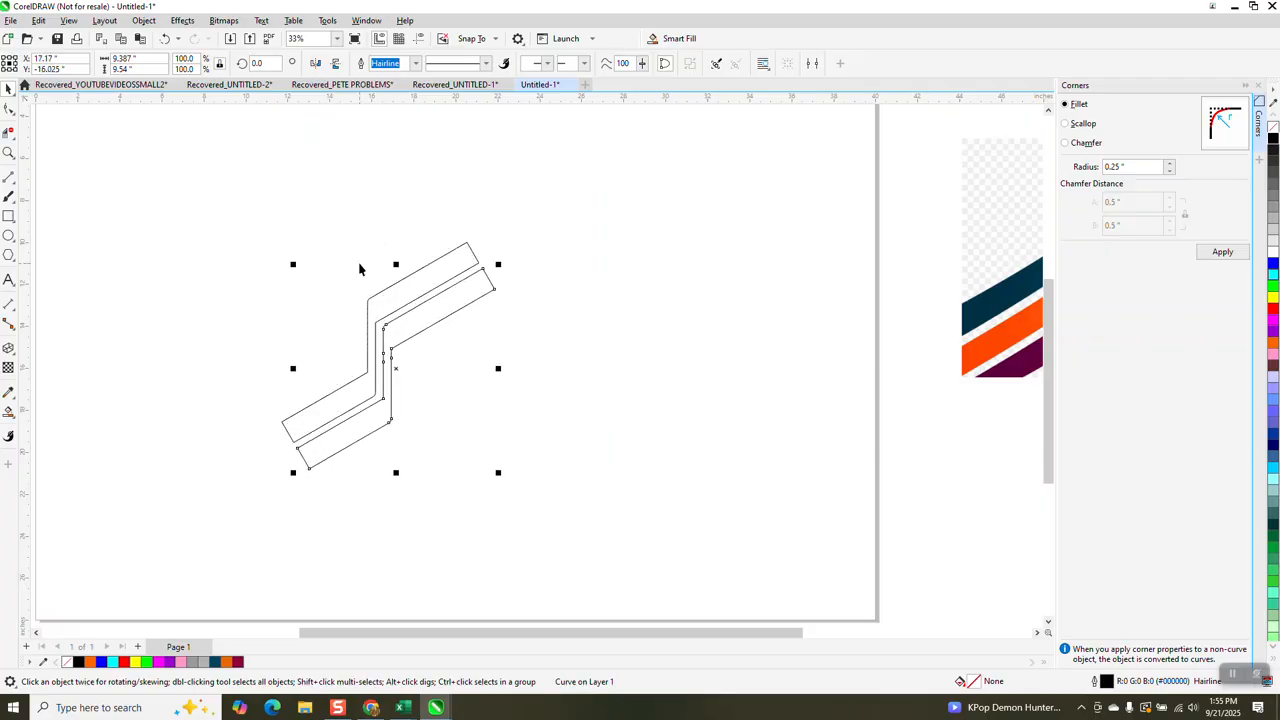
key(ctrl+d)
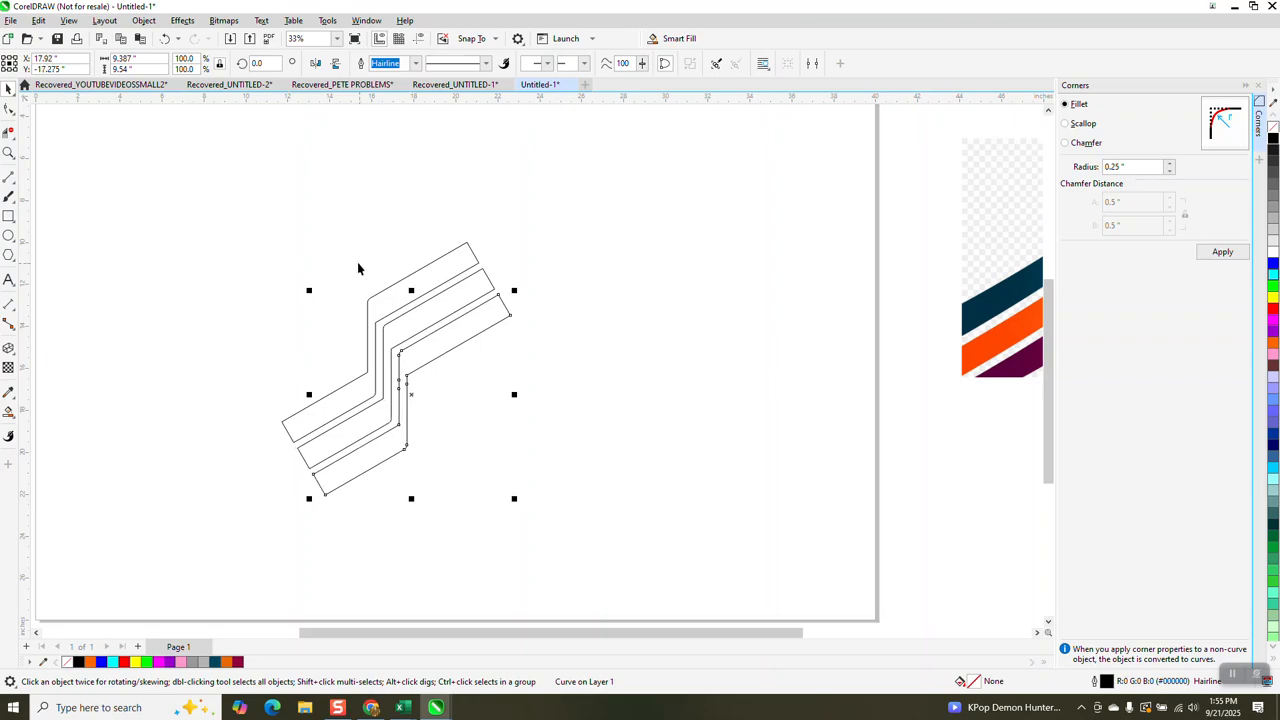
- Move the gradient ribbon reference image onto the page's upper right and draw a square about 12.3 inches wide over the three zigzags
scroll(418, 314, down, 2)
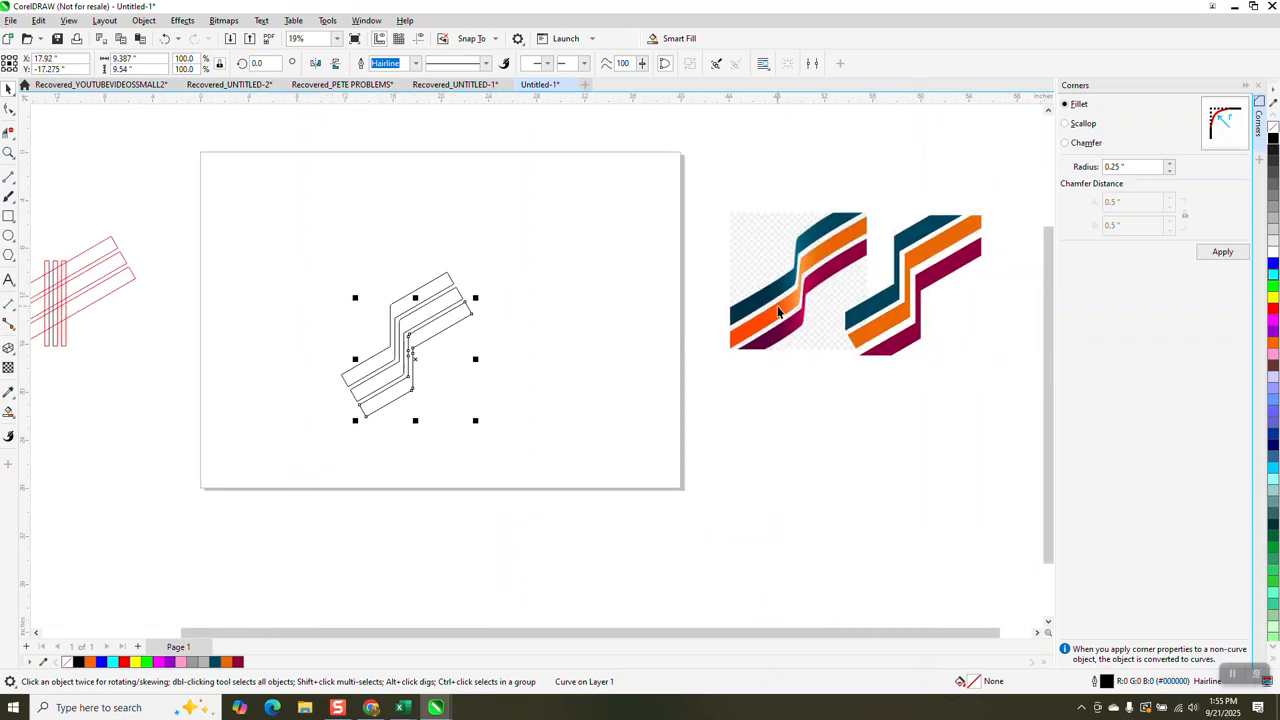
drag(786, 303, 586, 248)
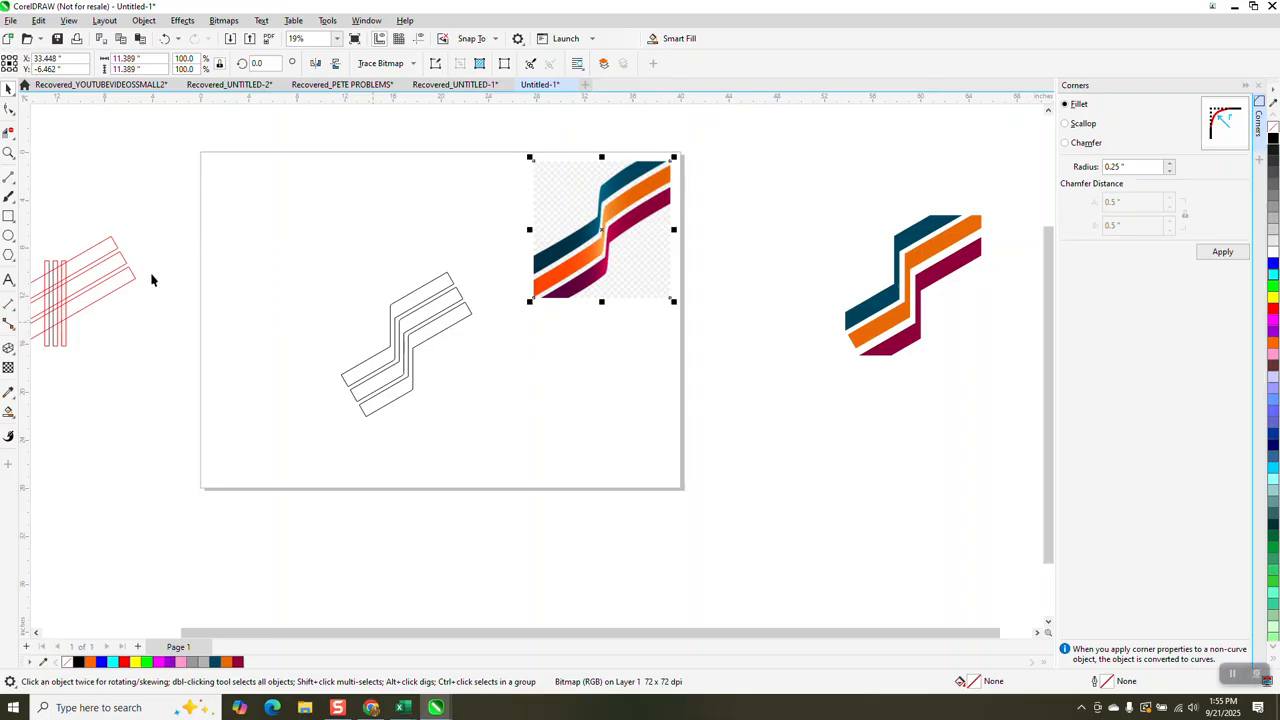
click(8, 216)
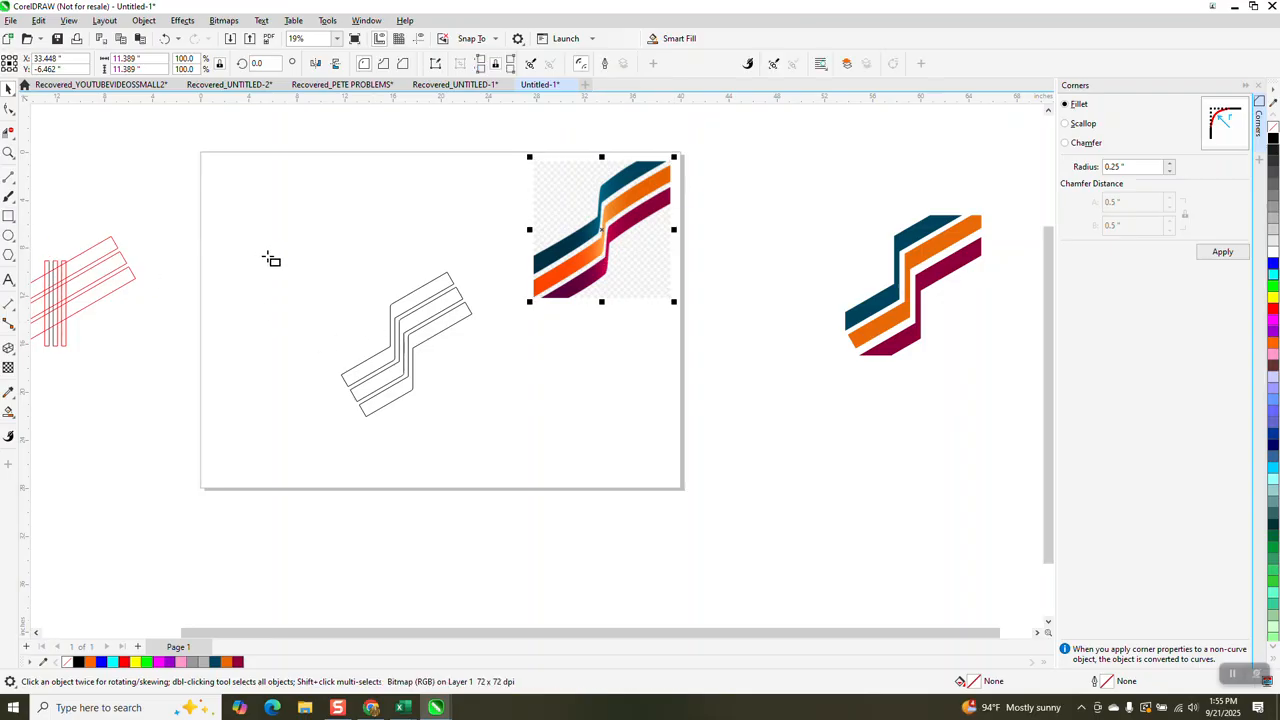
drag(344, 264, 450, 411)
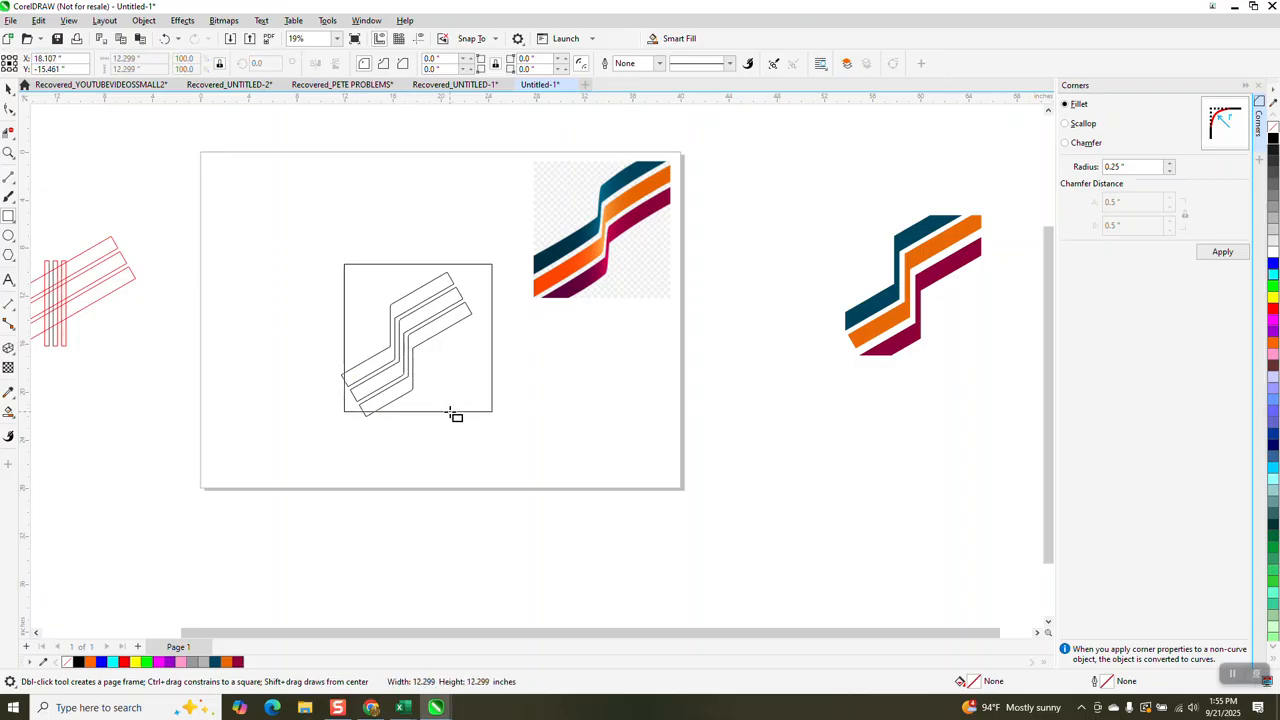
drag(450, 413, 451, 413)
- Give the square a red outline and resize it to about 8.1 by 10.4 inches, crossing the slanted stripe ends
drag(492, 337, 457, 340)
drag(404, 264, 406, 281)
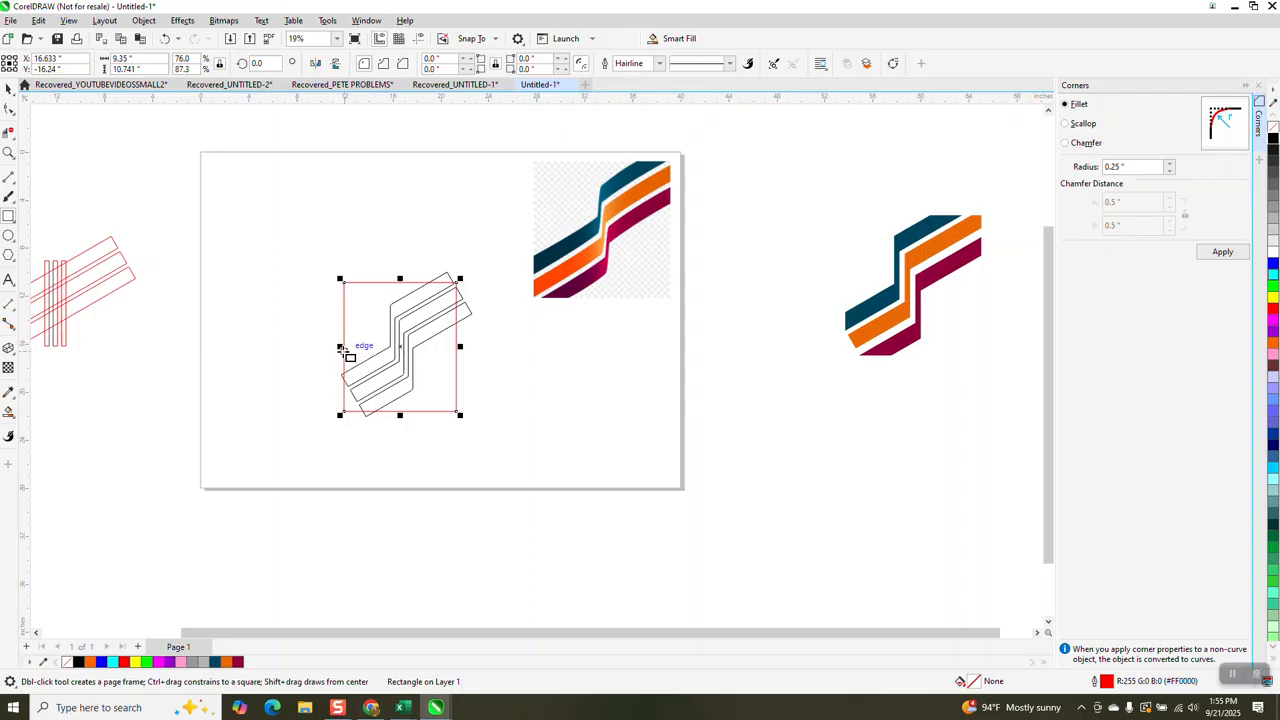
drag(341, 347, 350, 347)
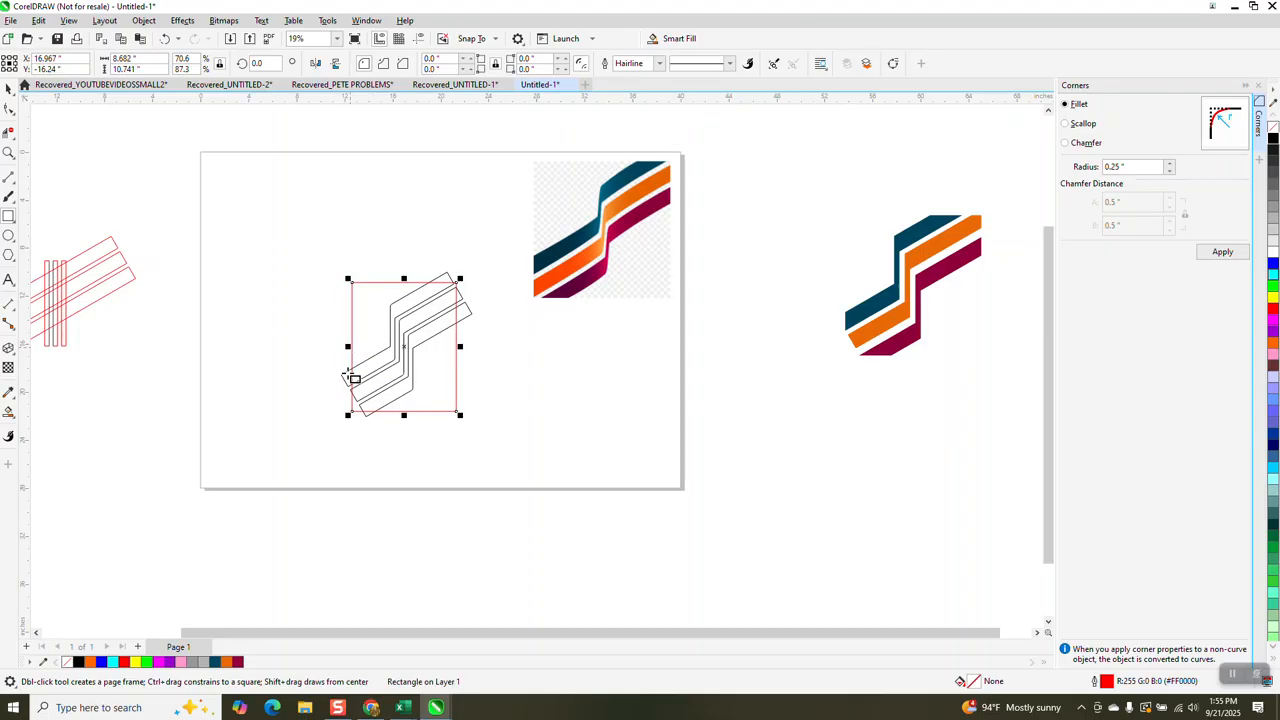
drag(349, 347, 358, 348)
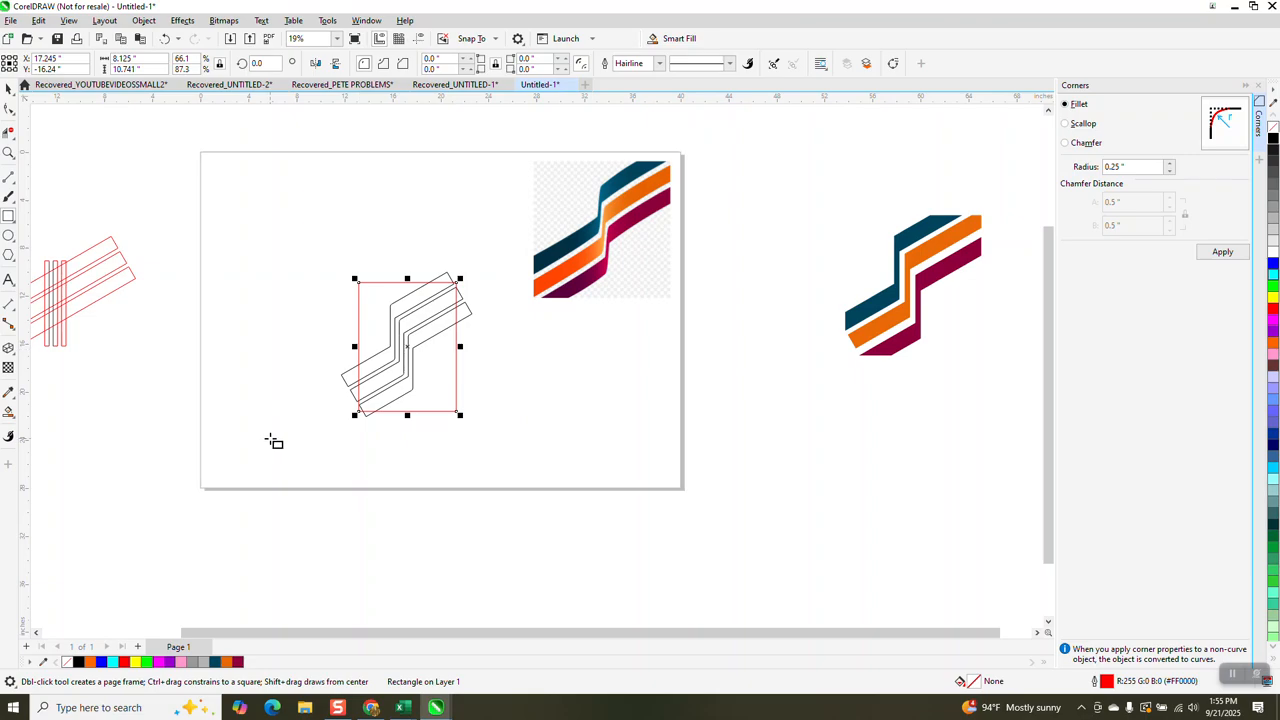
drag(407, 415, 406, 427)
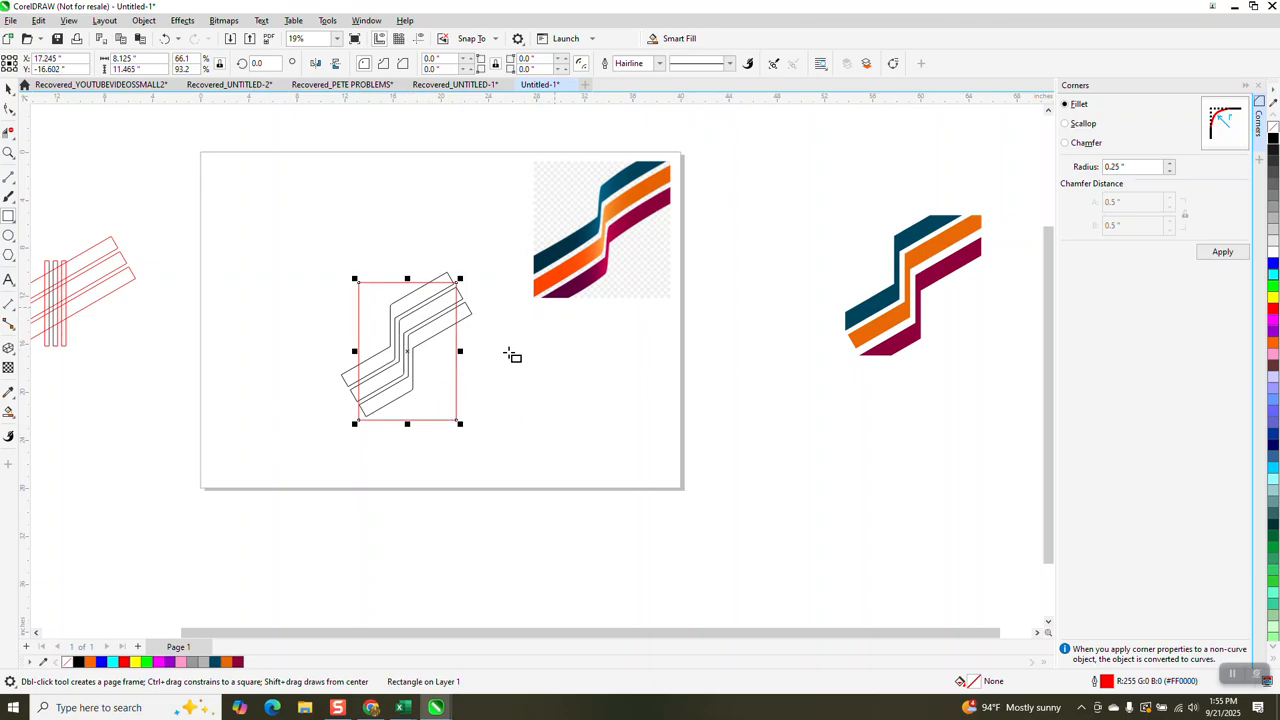
drag(408, 426, 414, 417)
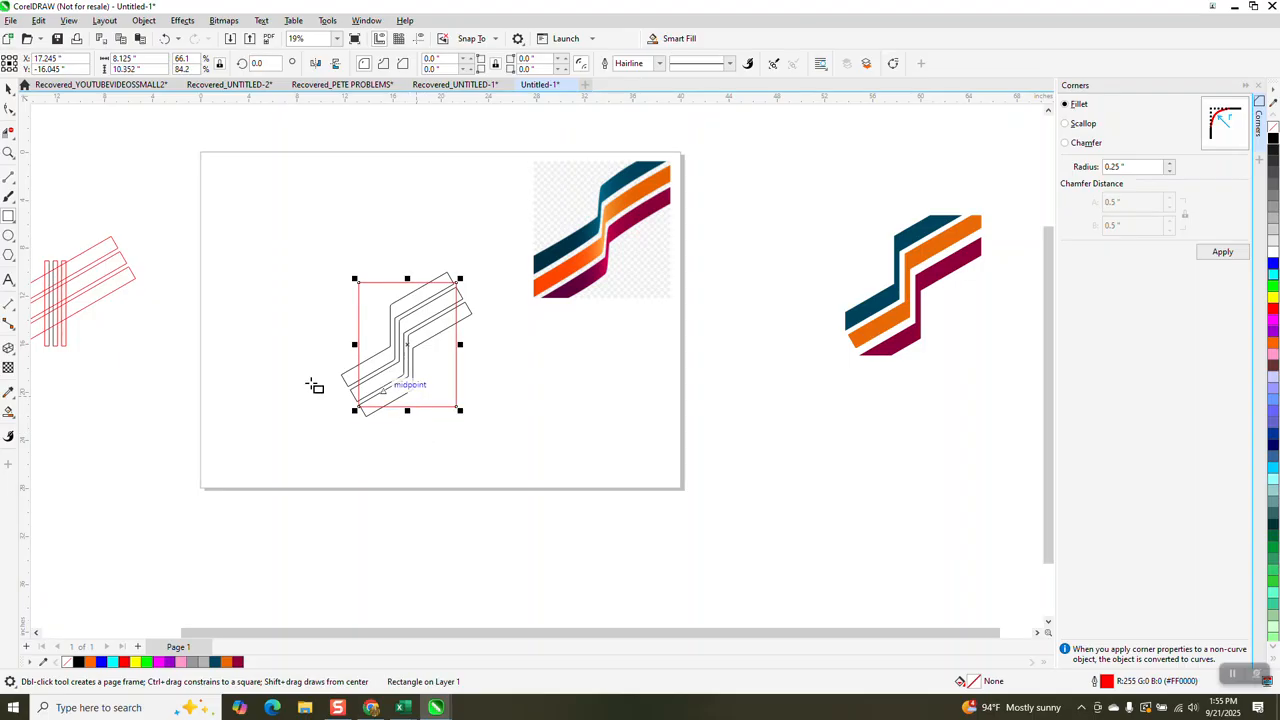
- Smart-fill the lowest stripe inside the rectangle with maroon and the middle stripe with orange #FF4802 sampled from the reference image
click(10, 413)
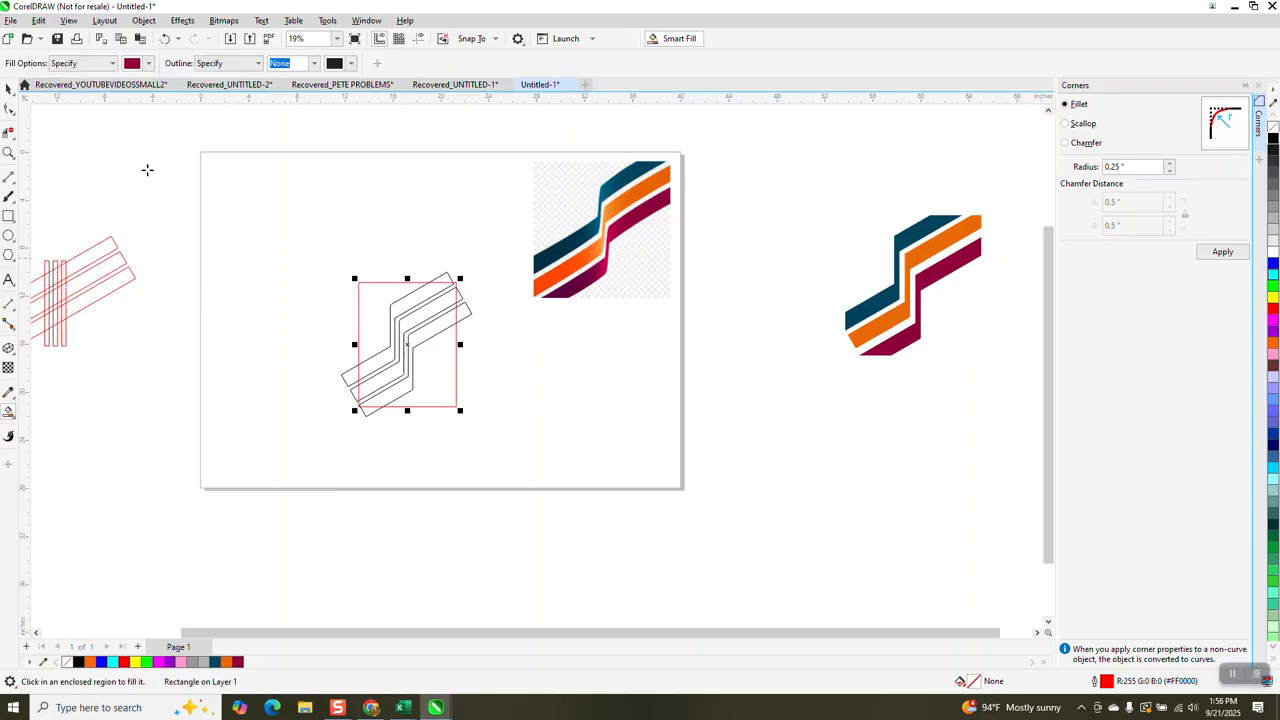
click(440, 326)
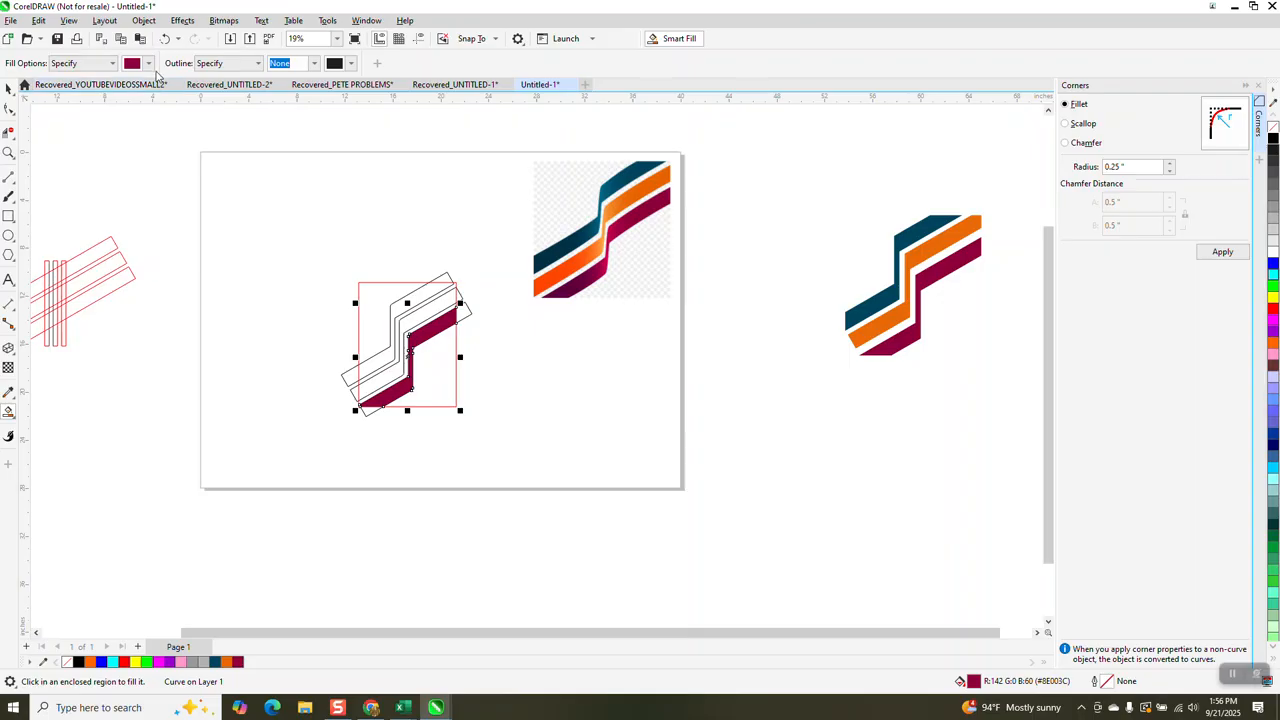
click(148, 63)
click(255, 258)
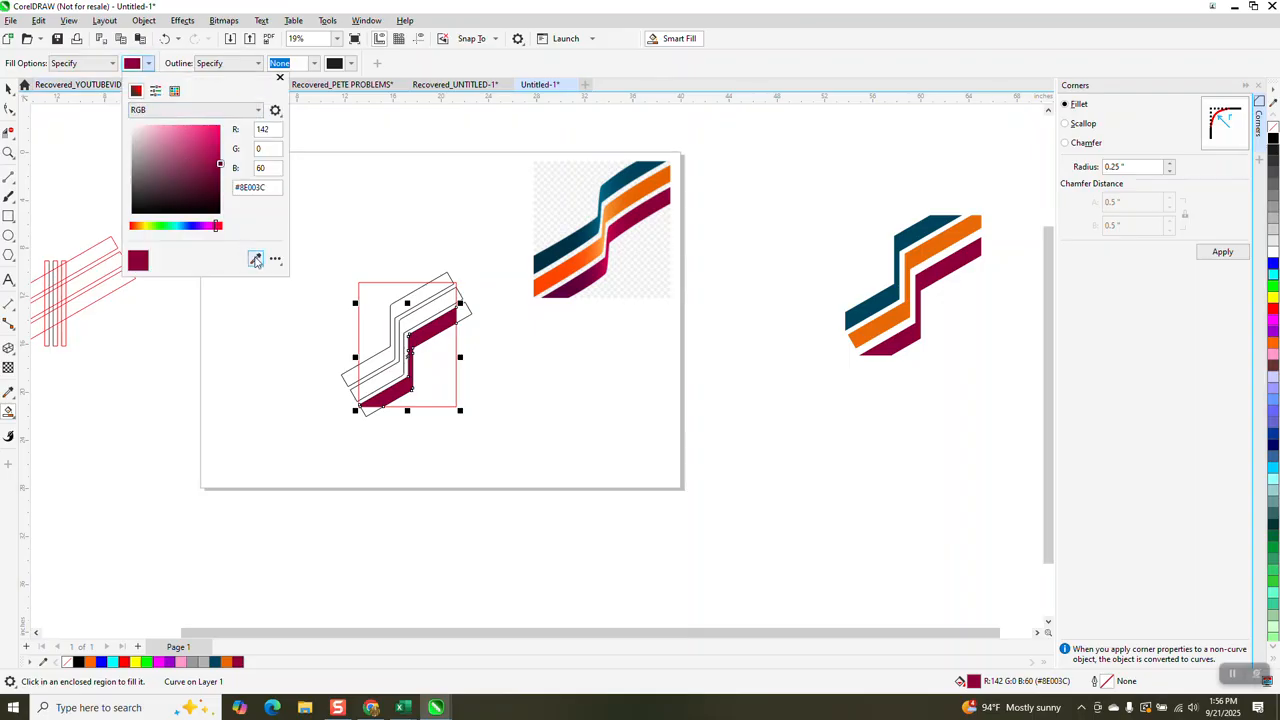
click(566, 268)
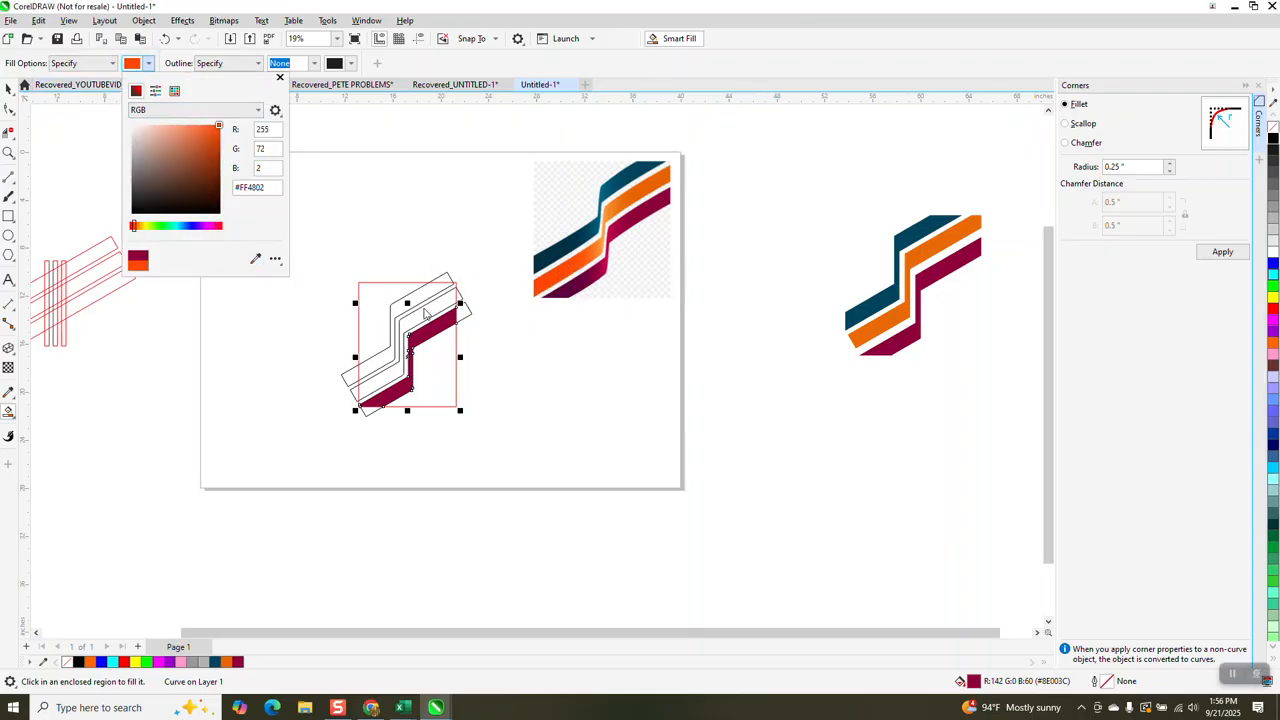
click(427, 314)
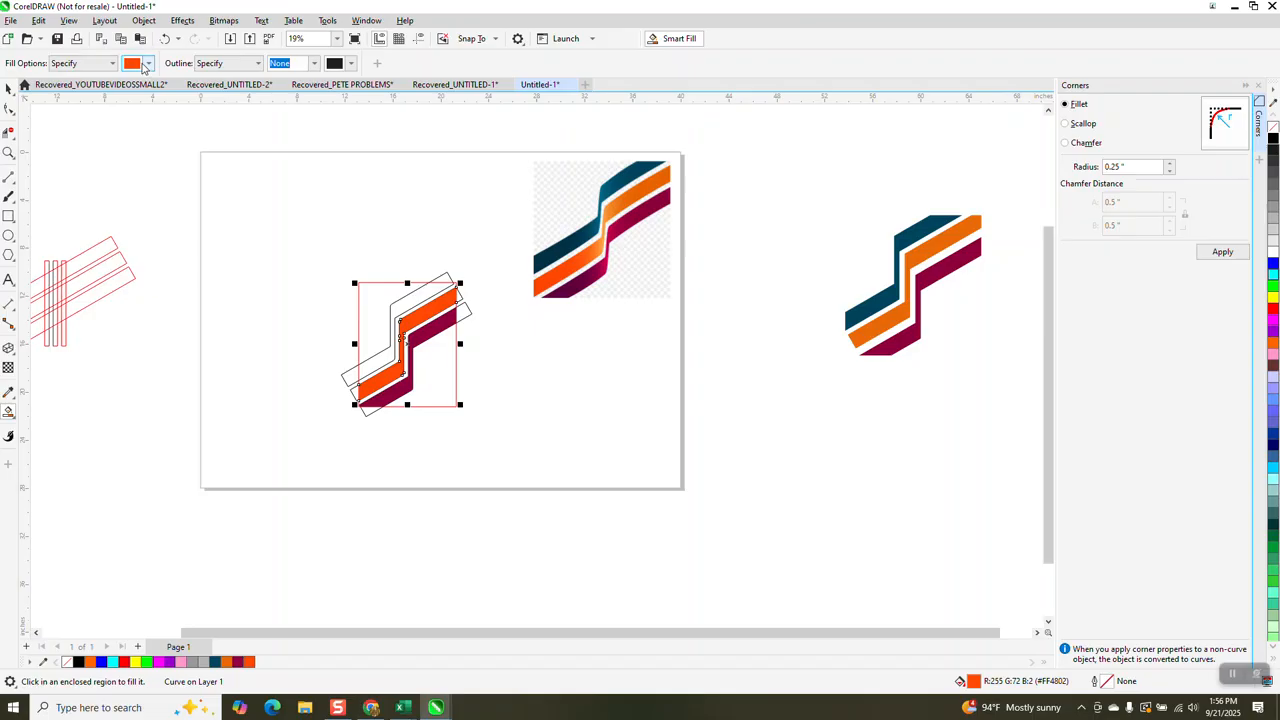
- Sample dark blue #003046 from the reference image and smart-fill the uppermost stripe inside the rectangle with it
click(148, 63)
click(255, 259)
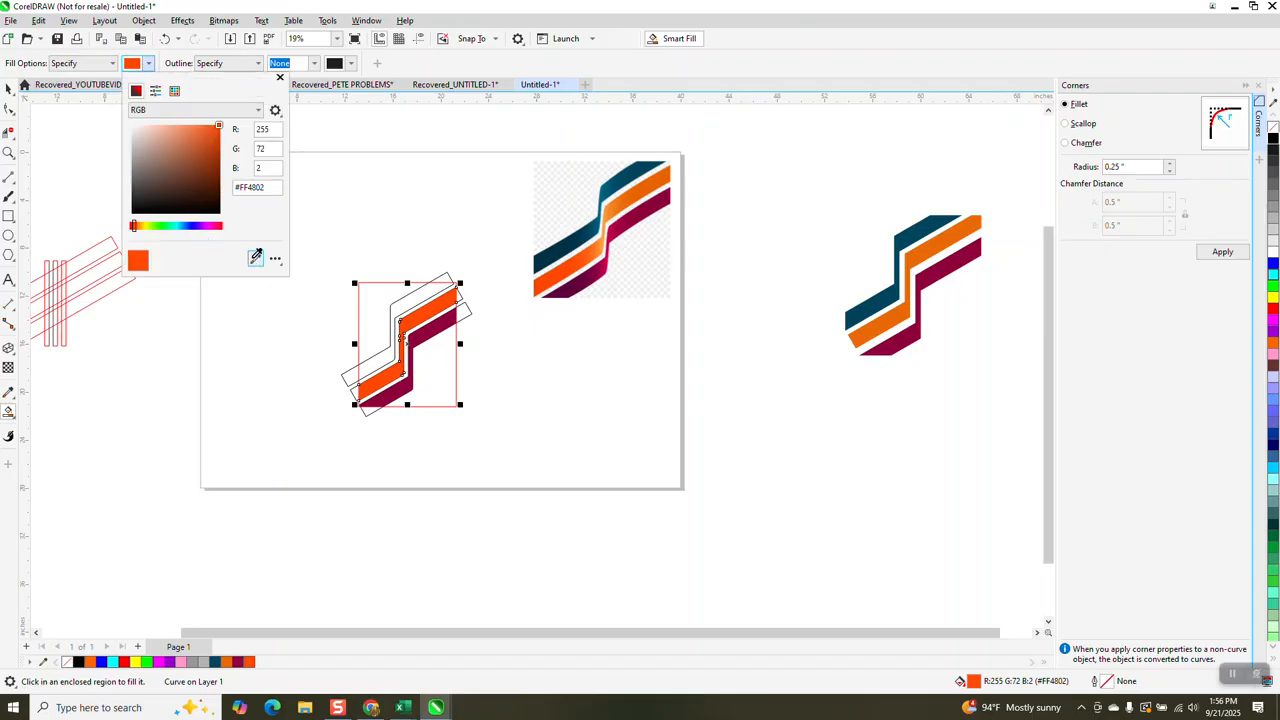
click(548, 256)
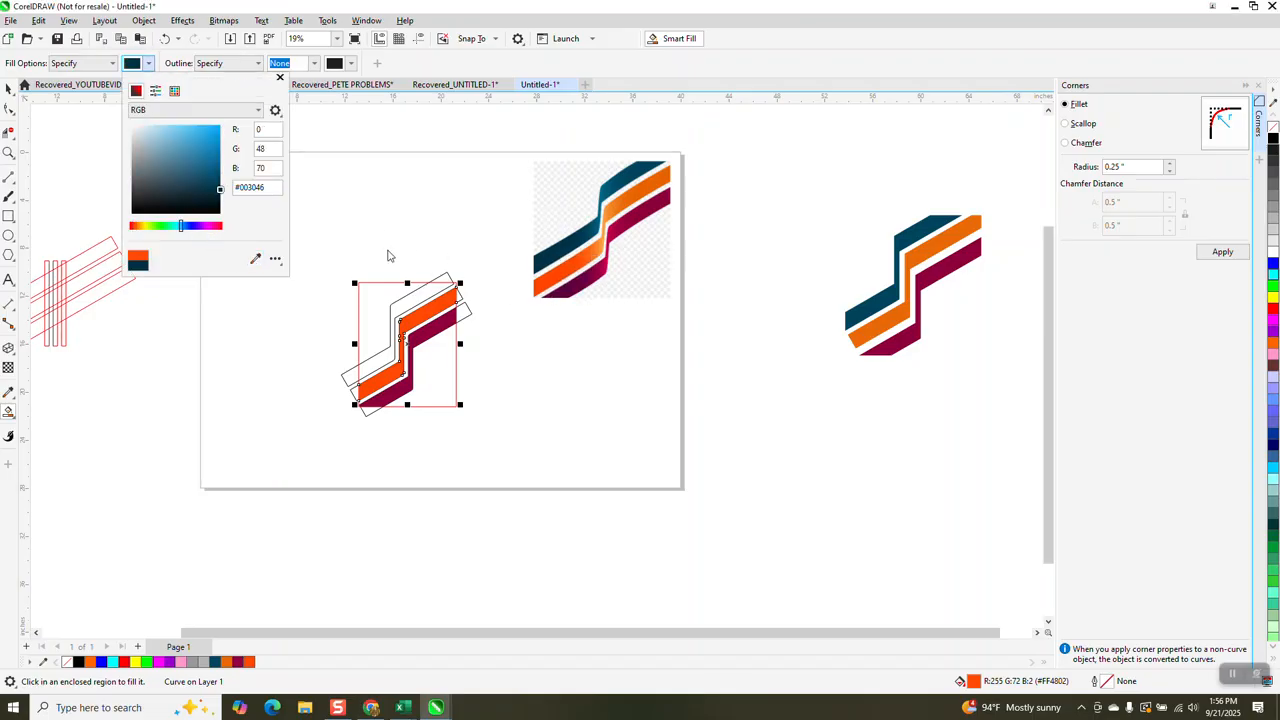
click(417, 302)
click(415, 297)
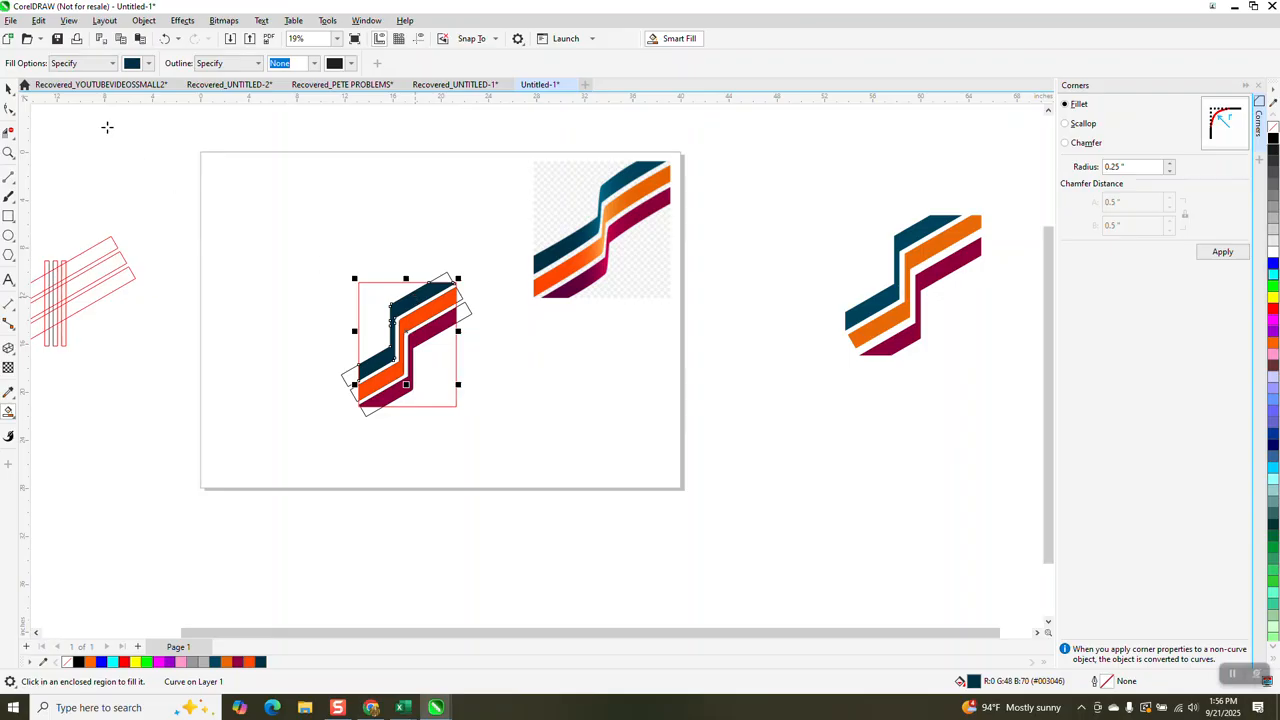
- Delete the red rectangle and the three outlined zigzags, keeping only the filled stripes
click(9, 91)
click(368, 291)
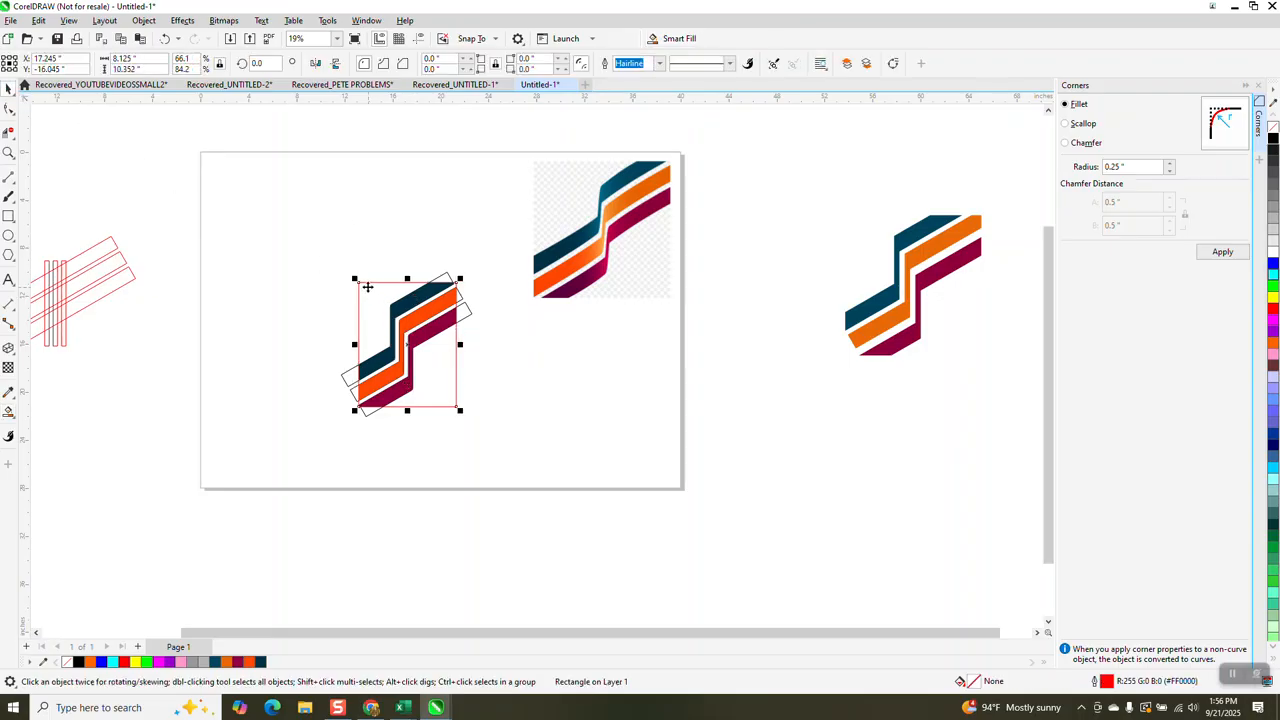
key(Delete)
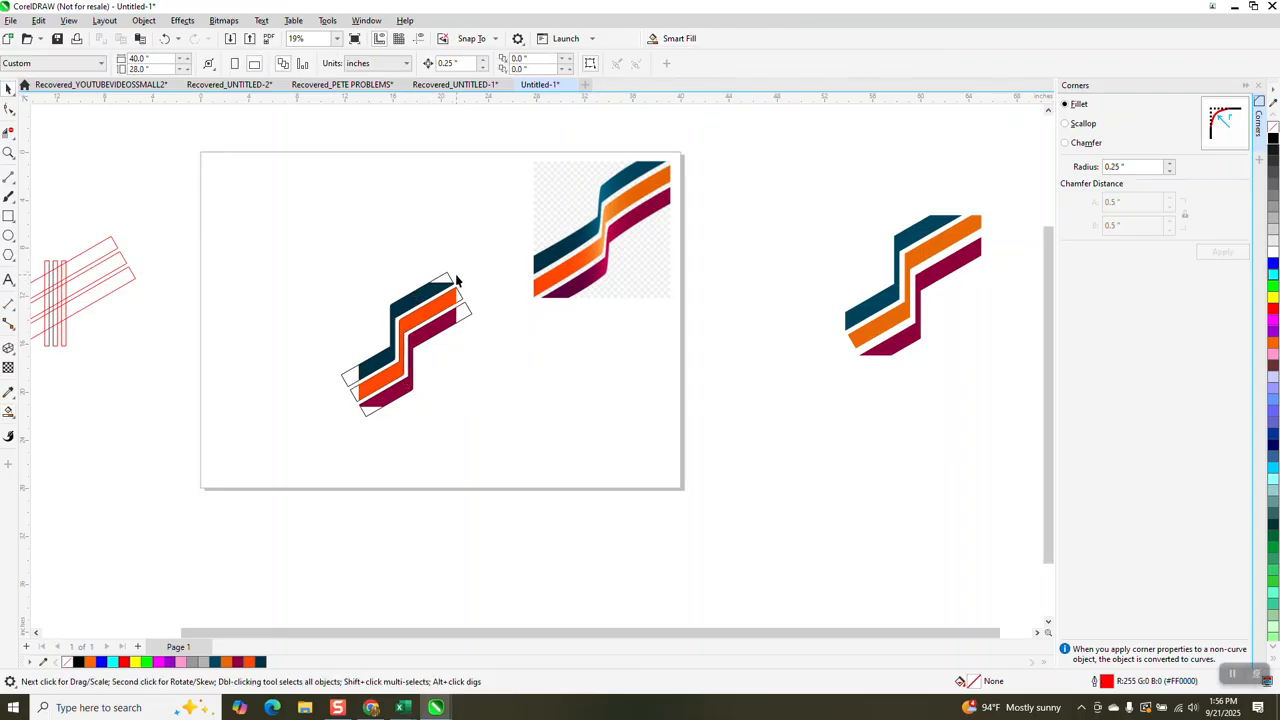
click(450, 283)
key(Delete)
click(463, 297)
key(Delete)
click(467, 311)
key(Delete)
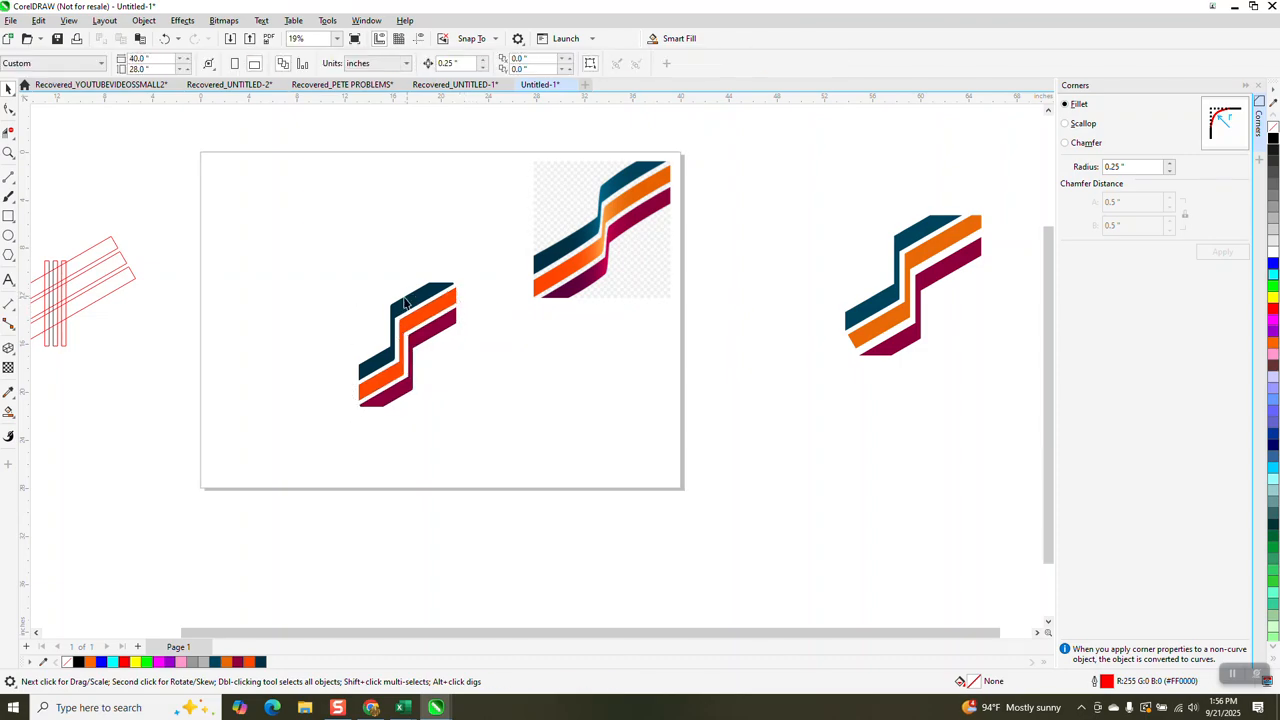
- Enlarge the three filled stripes together to about 10.1 by 12.9 inches and move them right beside the reference image
drag(334, 355, 478, 420)
drag(460, 277, 482, 252)
drag(425, 310, 730, 220)
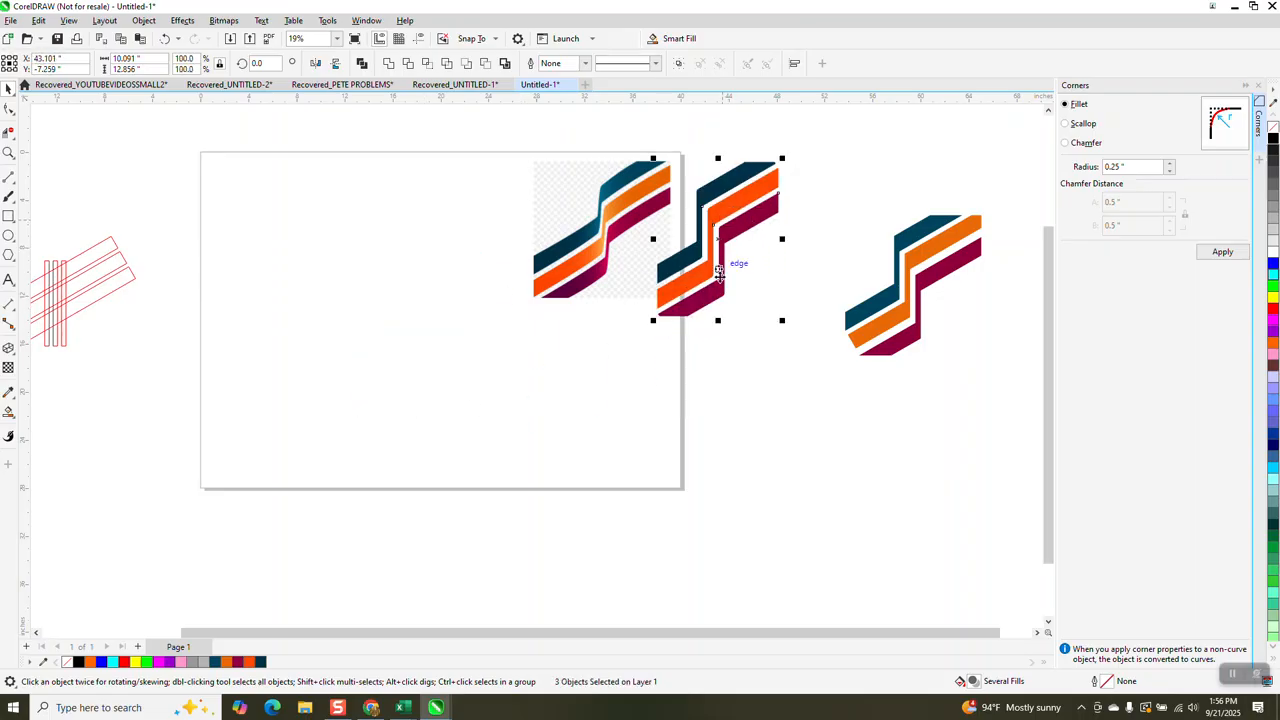
- Compare the rounded corners of the filled stripes with the bends in the reference image
click(9, 152)
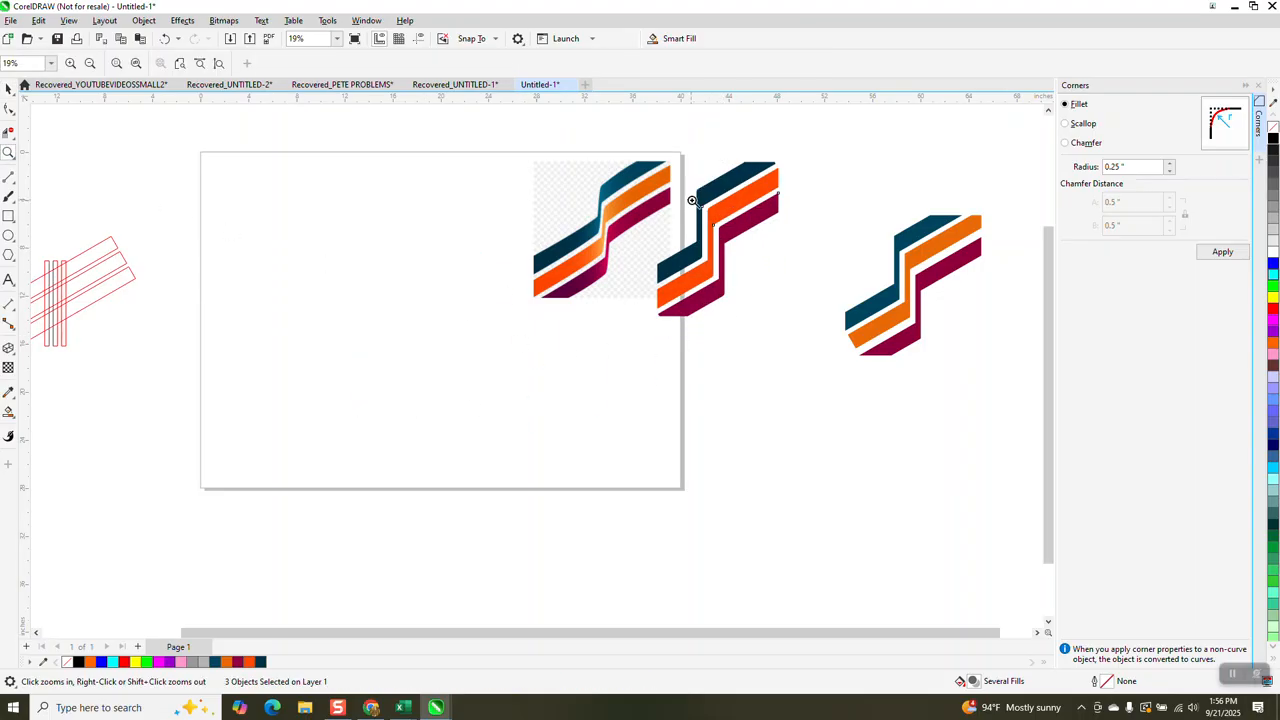
click(720, 222)
scroll(508, 306, down, 3)
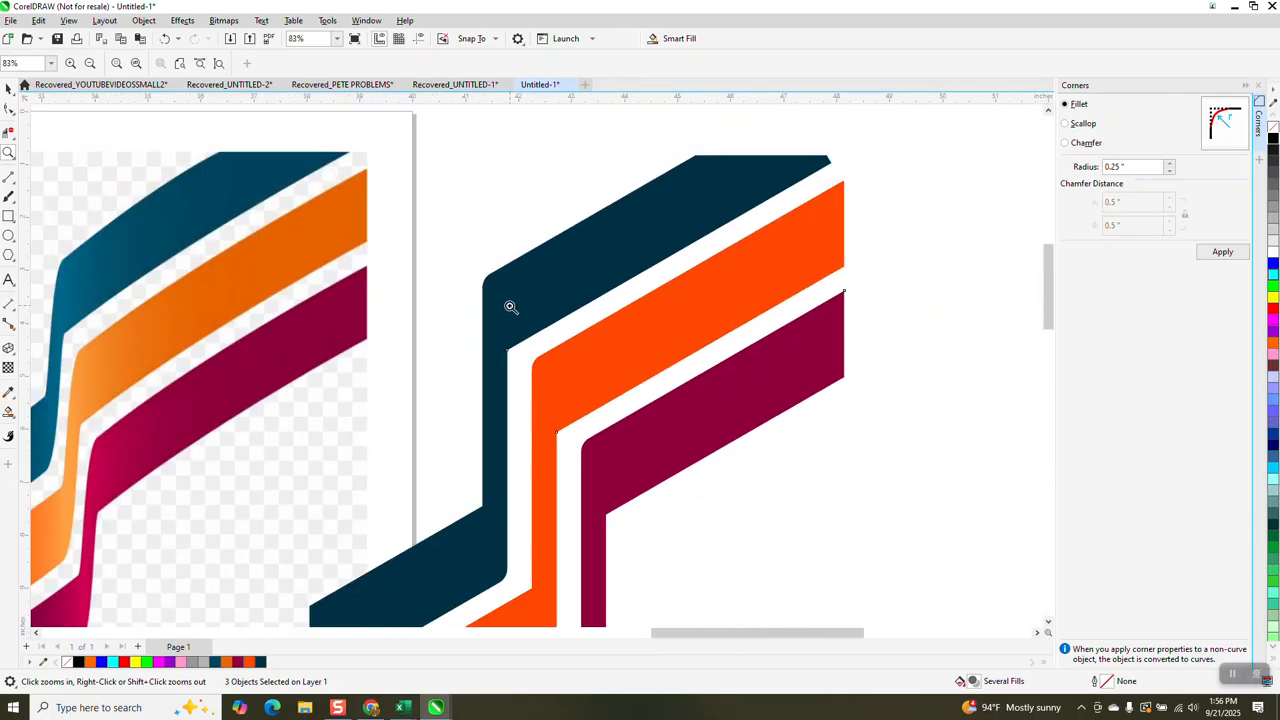
scroll(510, 307, down, 1)
drag(236, 306, 276, 357)
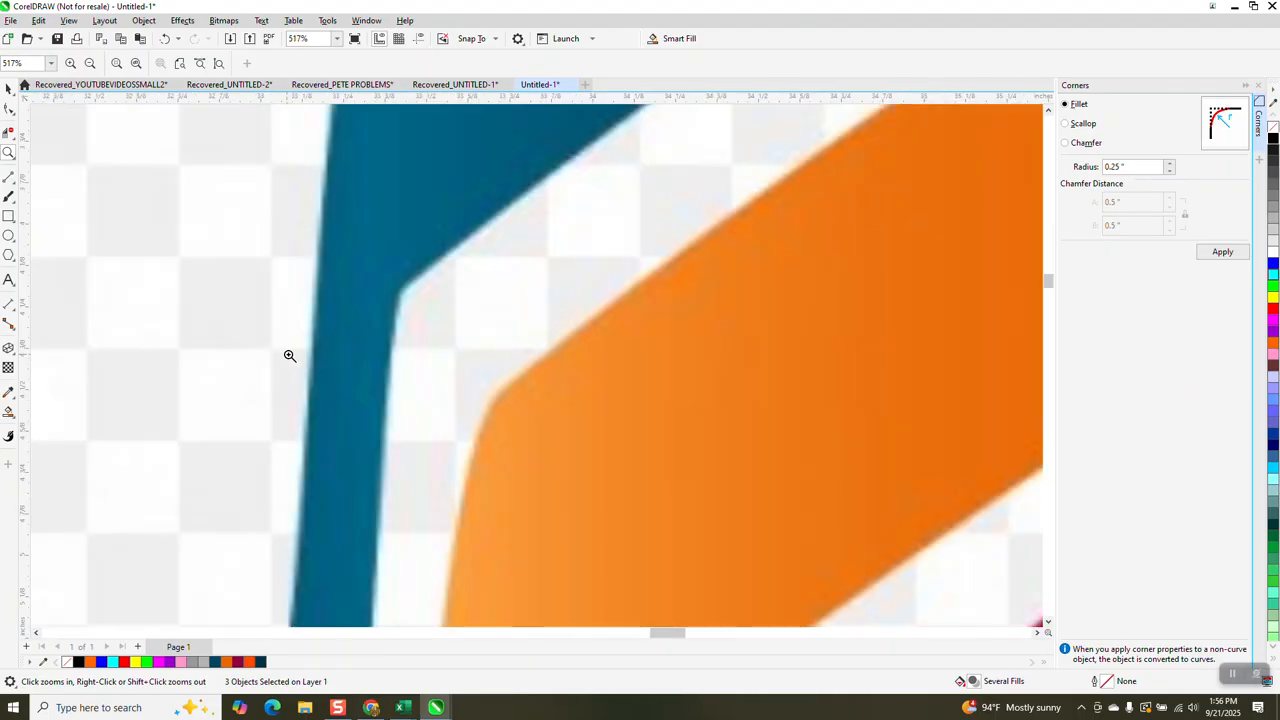
scroll(293, 343, down, 1)
scroll(293, 343, down, 5)
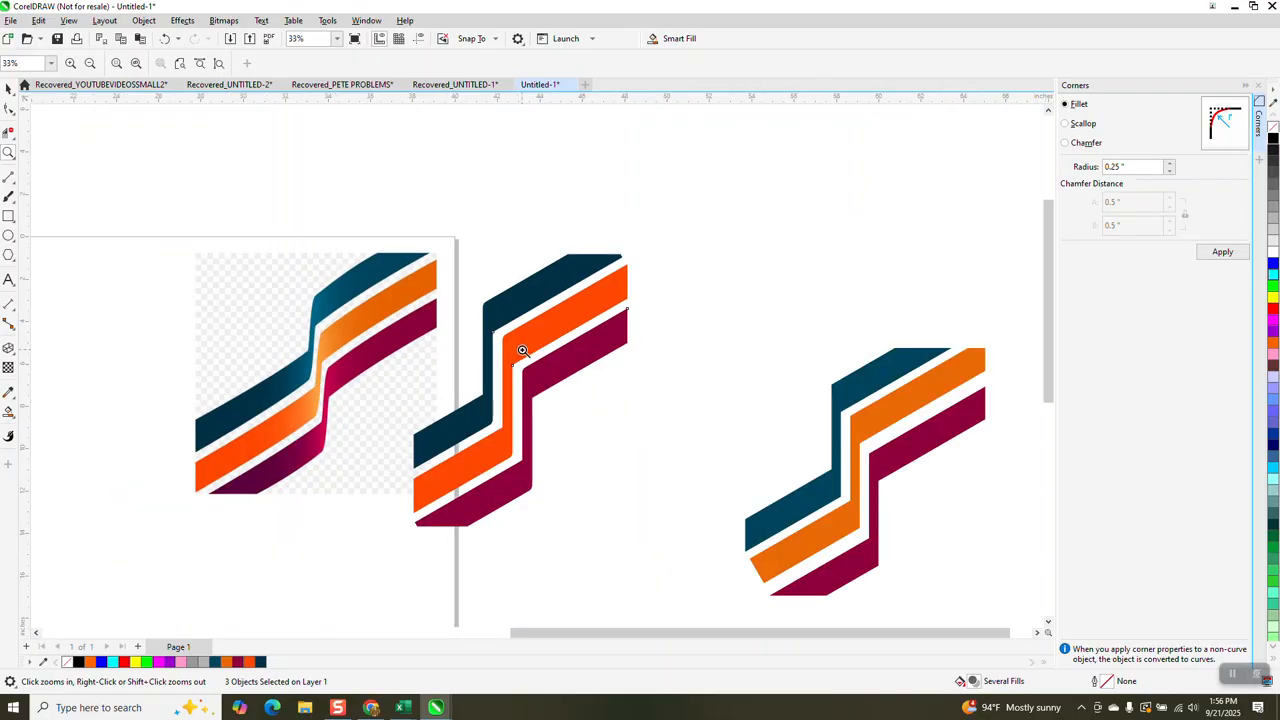
scroll(522, 350, down, 1)
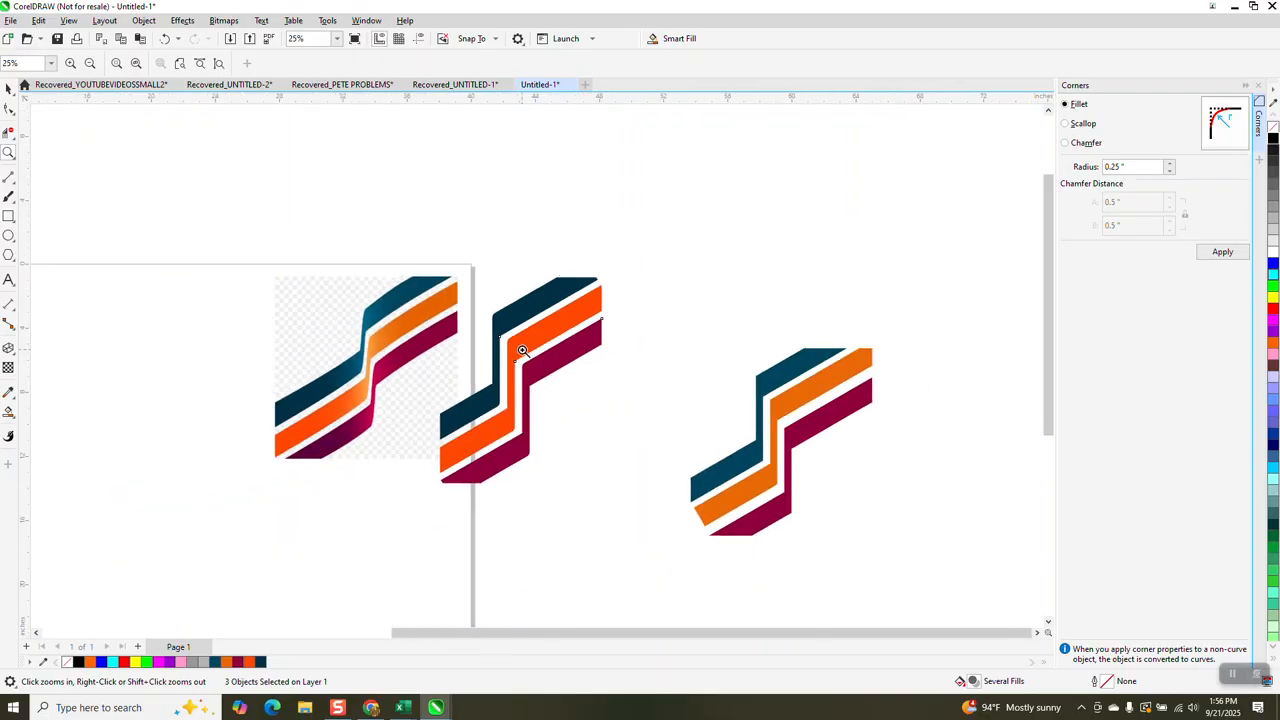
- Shrink the reference image to about 2.4 inches square and place it above the page
click(8, 88)
click(415, 323)
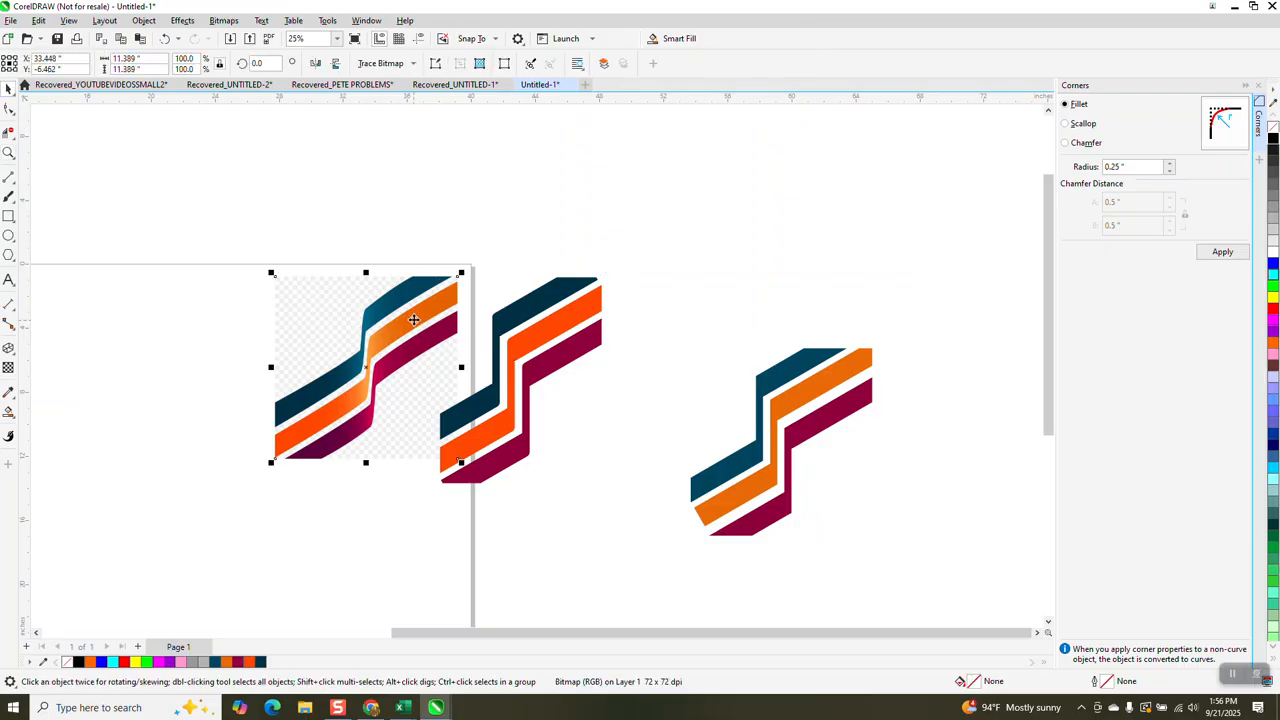
drag(465, 272, 314, 421)
drag(338, 210, 338, 211)
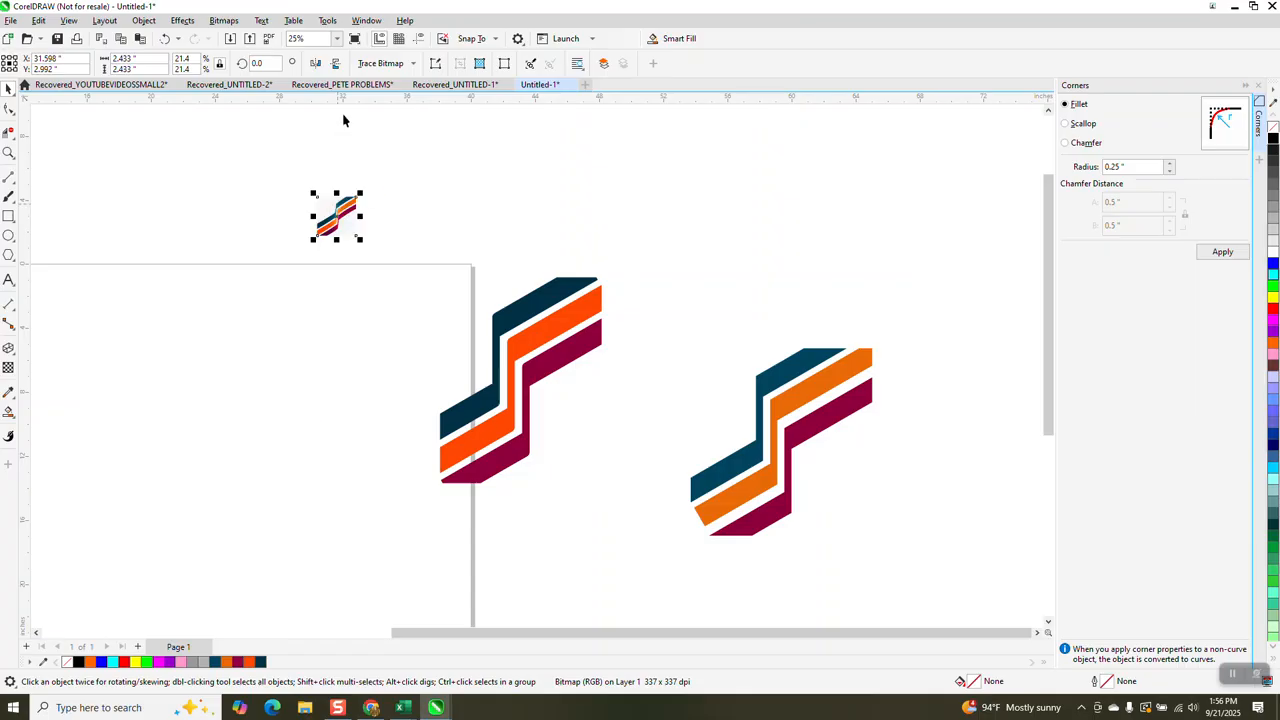
- Trace the reference image with the Clipart outline trace, keeping the default trace settings
click(406, 64)
mouse_move(395, 115)
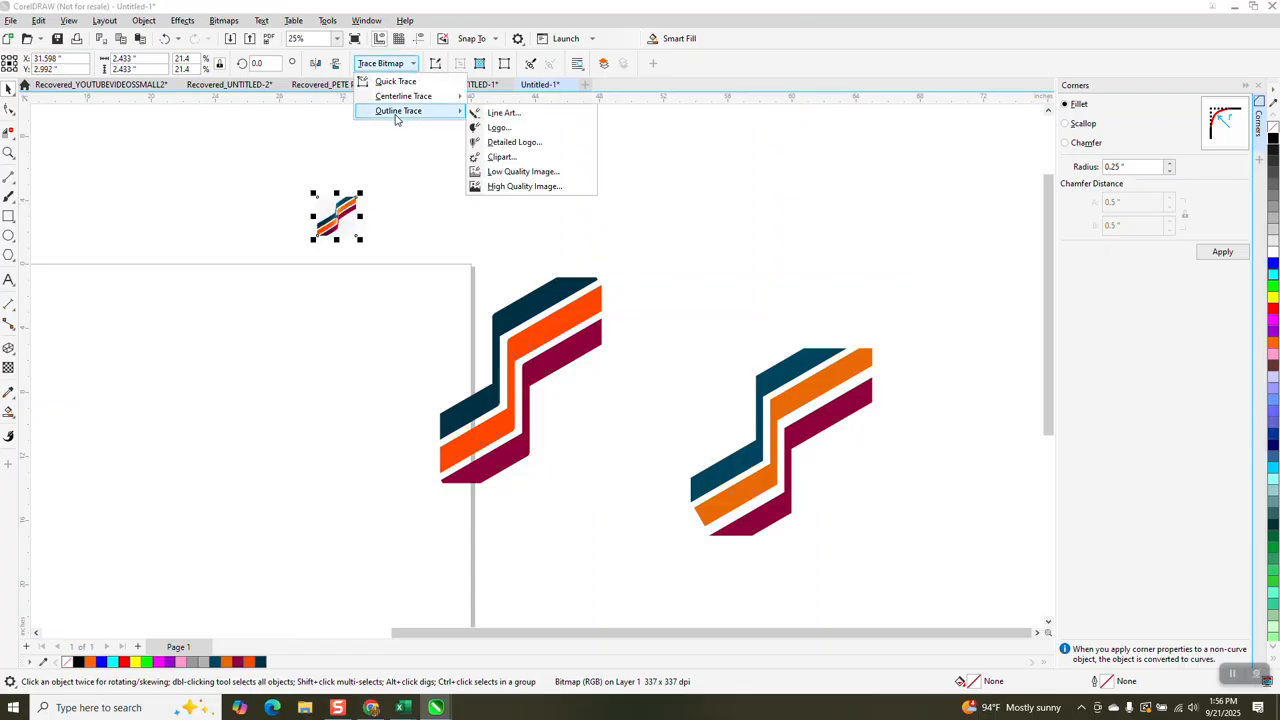
click(491, 163)
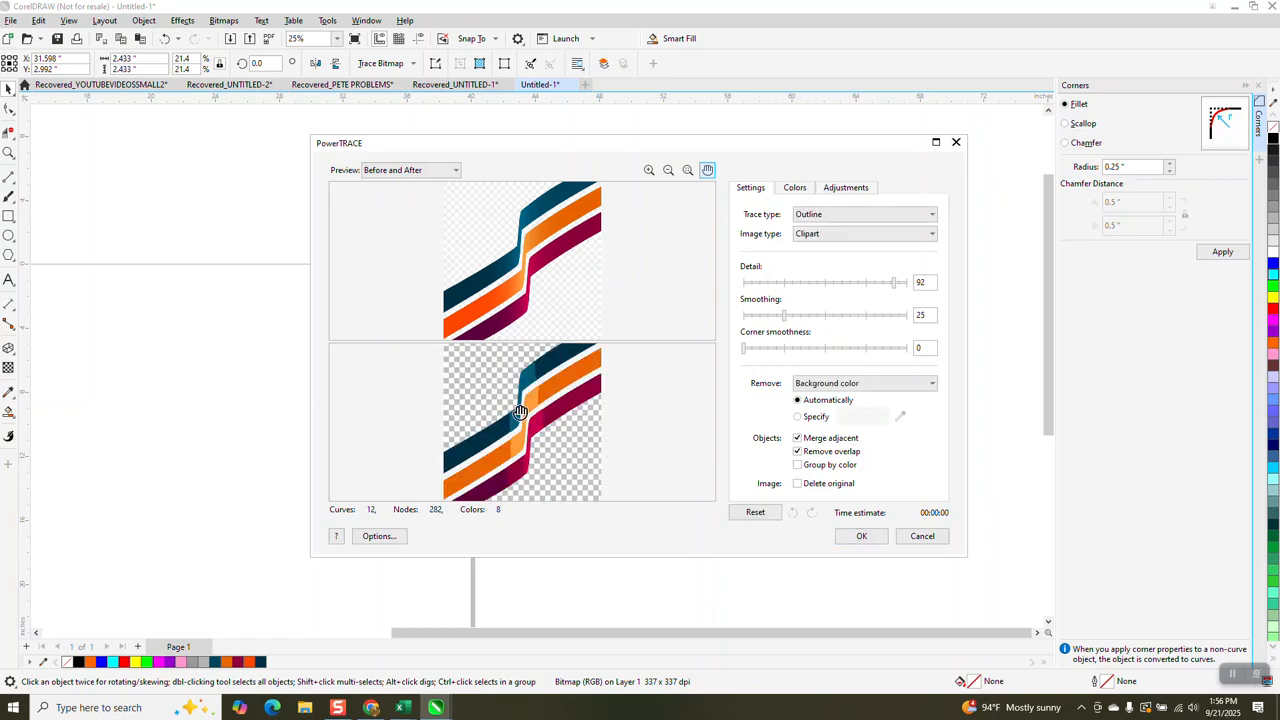
click(862, 537)
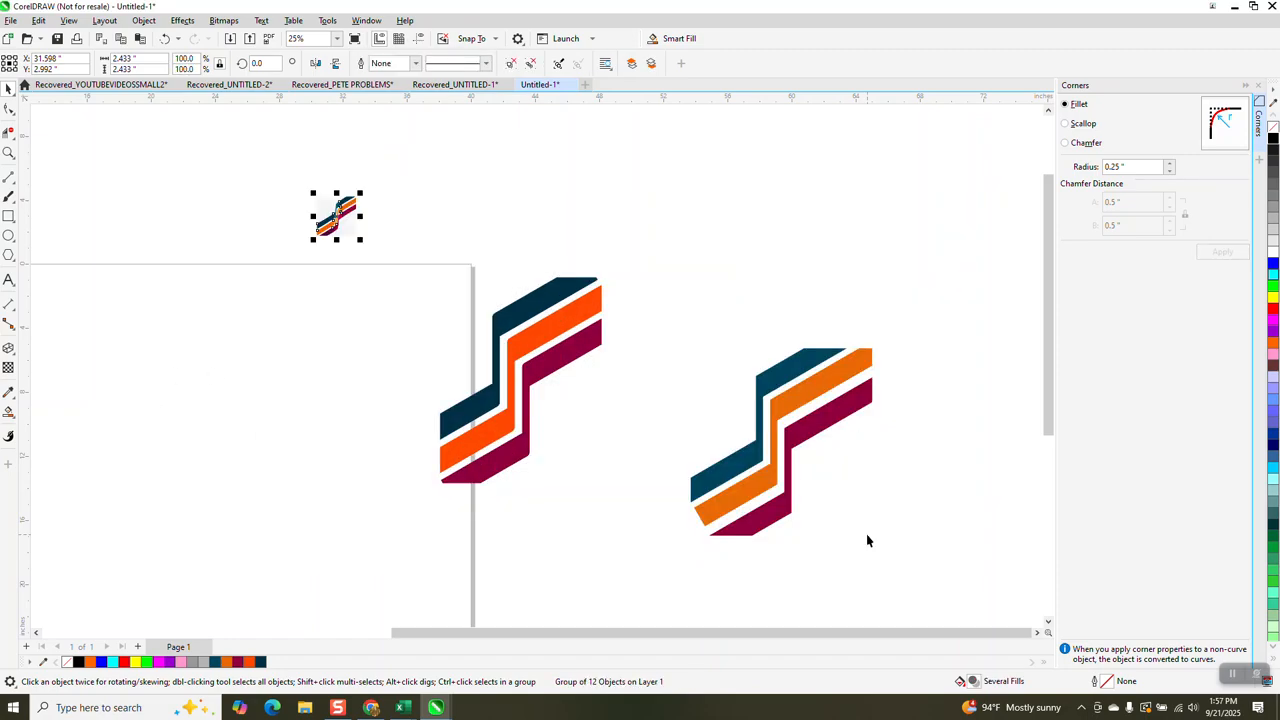
- Move the traced group below the reference image, remove its fill and give it a black outline
drag(338, 216, 338, 286)
click(1273, 125)
right_click(1273, 138)
- Remove jagged dividing segments inside the uppermost traced stripe with Virtual Segment Delete, and undo the last deletion
click(8, 152)
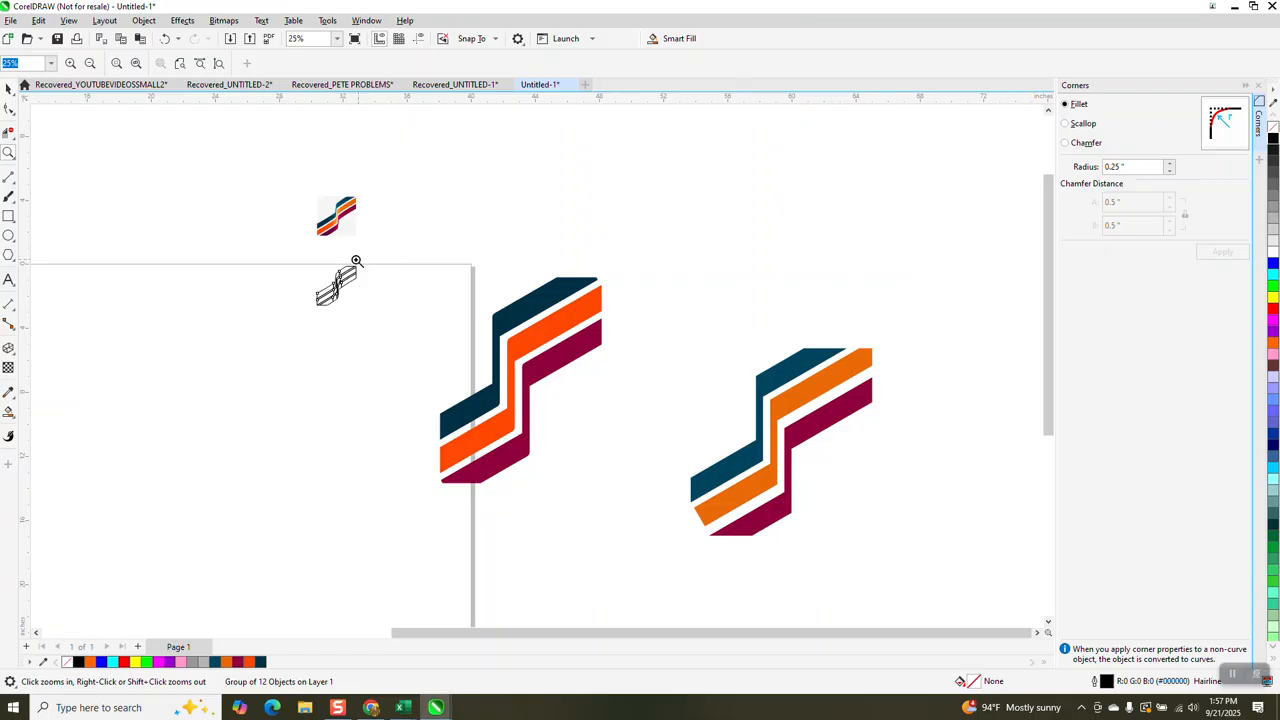
drag(308, 258, 408, 323)
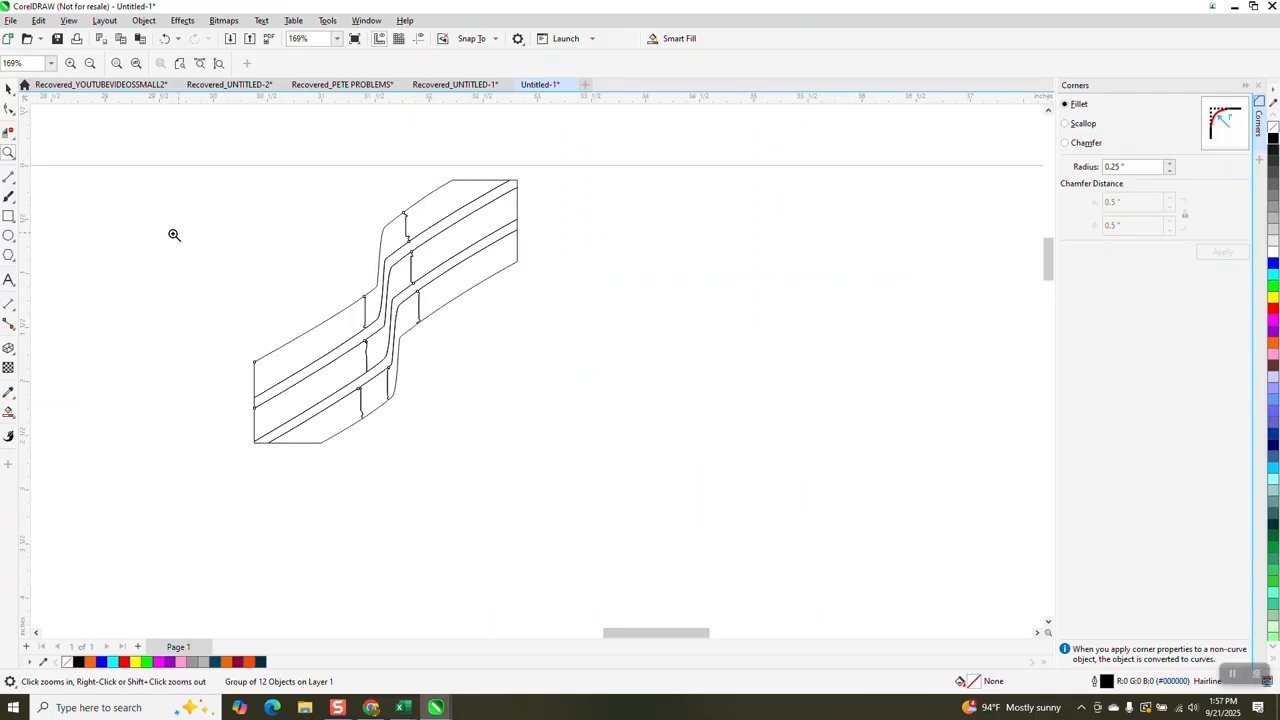
click(8, 132)
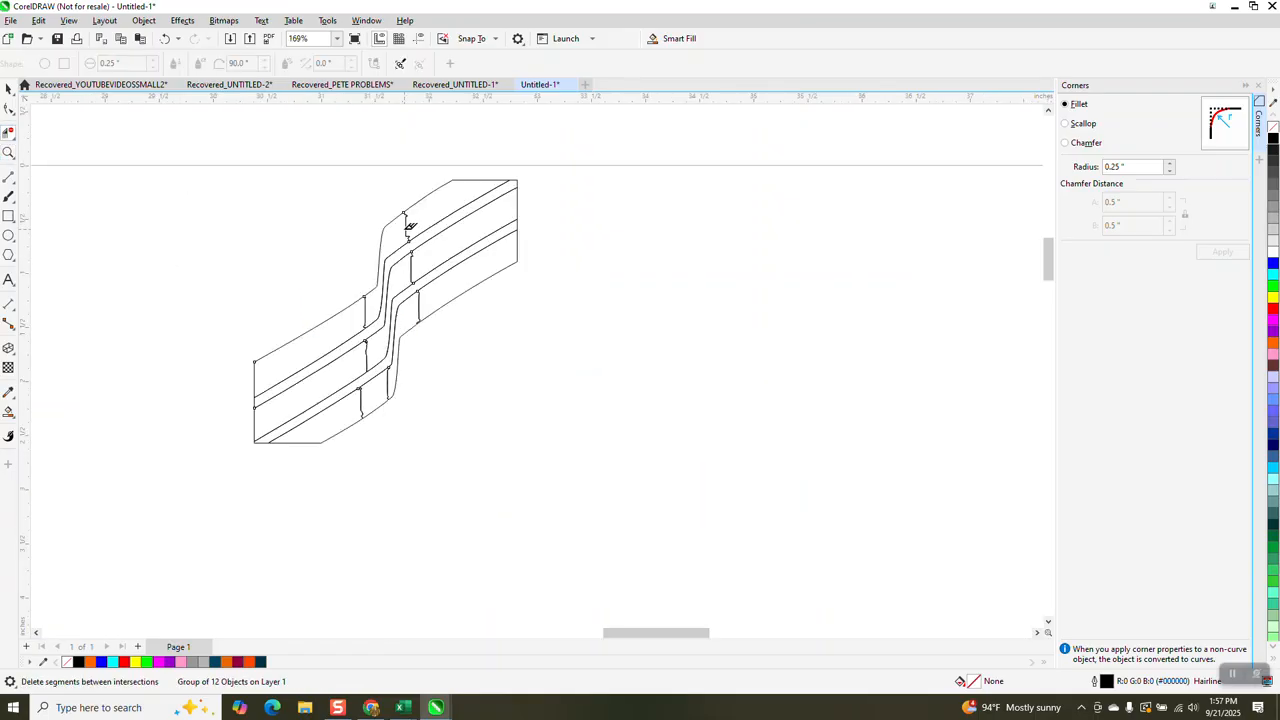
click(407, 226)
click(8, 152)
drag(352, 213, 454, 351)
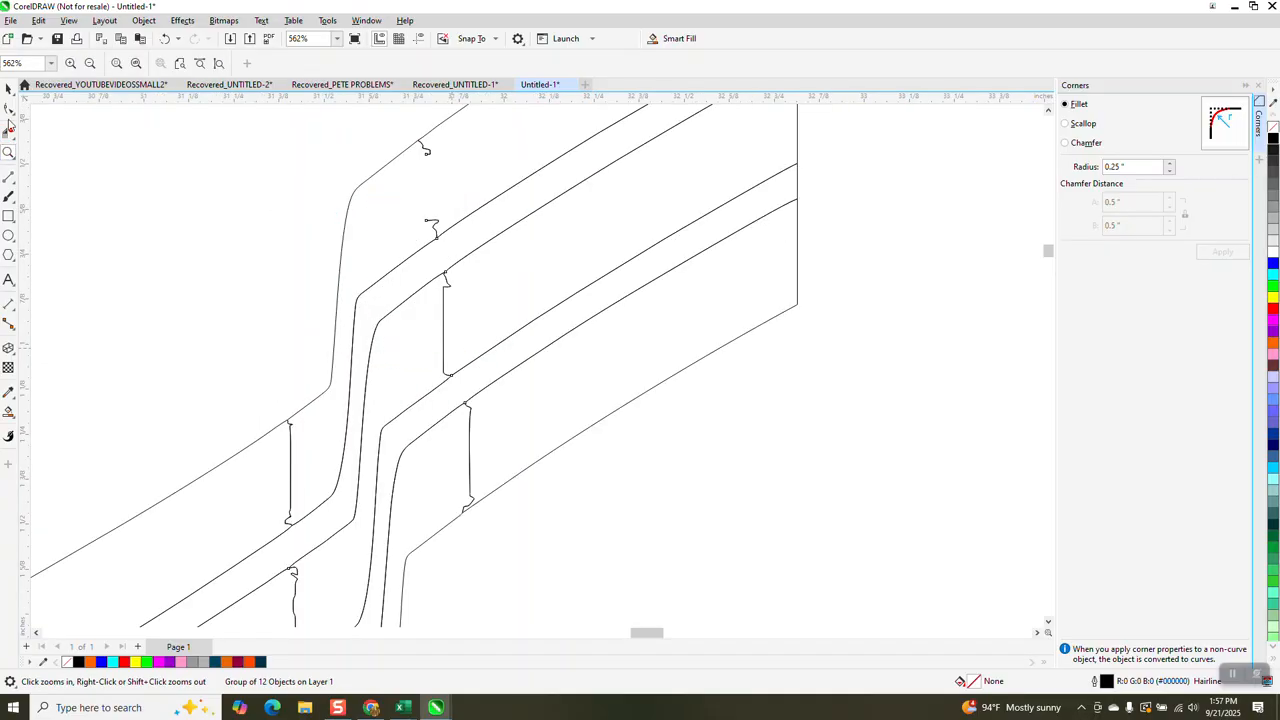
click(10, 133)
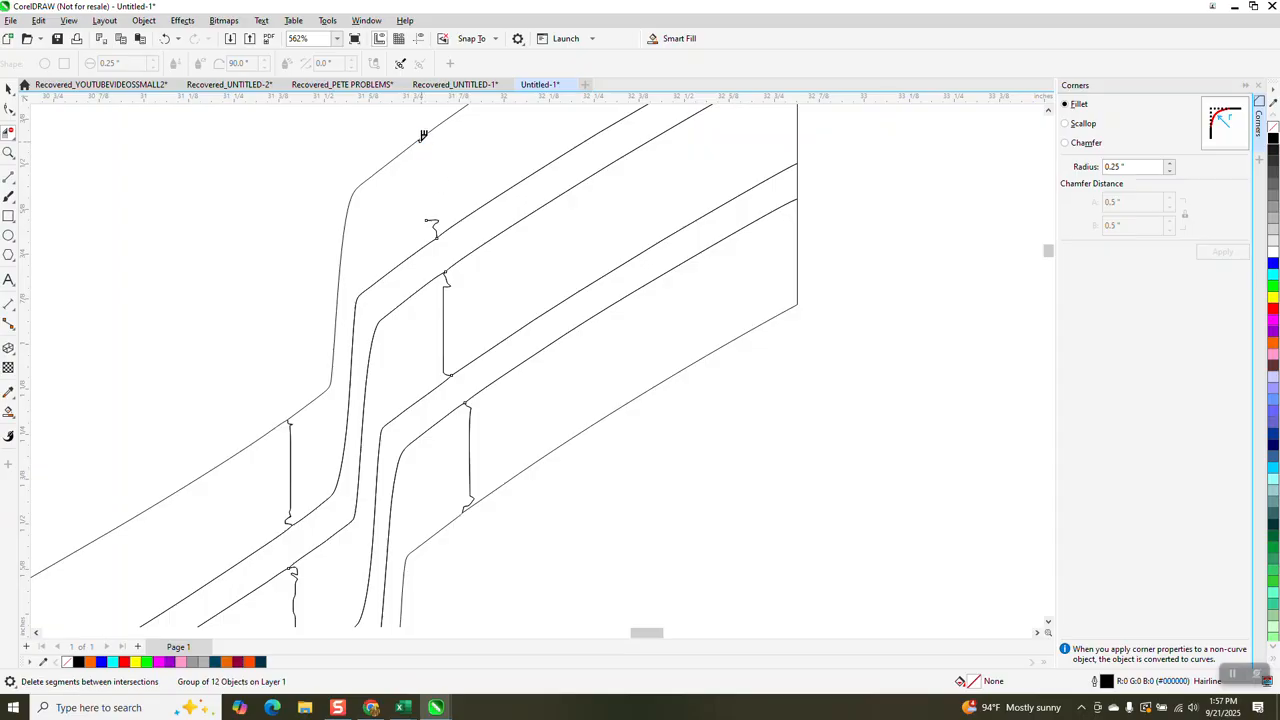
click(437, 224)
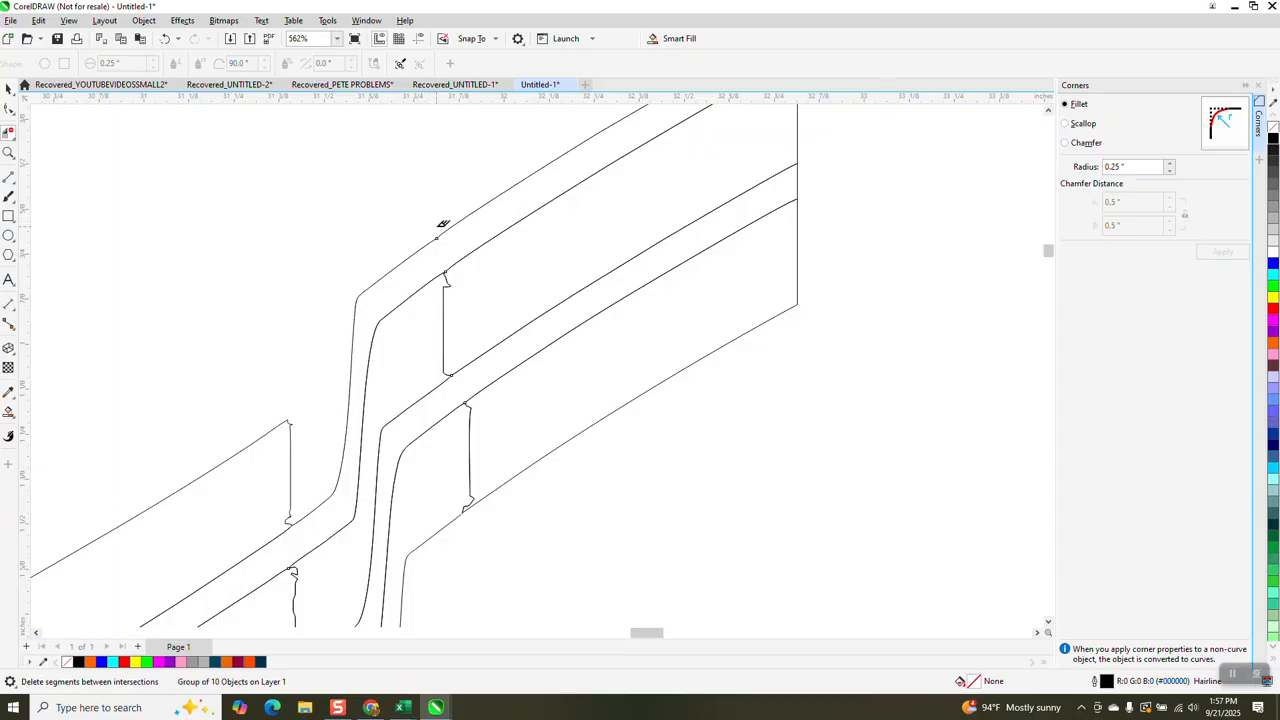
click(165, 38)
- Examine the shape and rounded corners of the three solid-colour zigzag stripes beside the page edge
scroll(369, 344, down, 5)
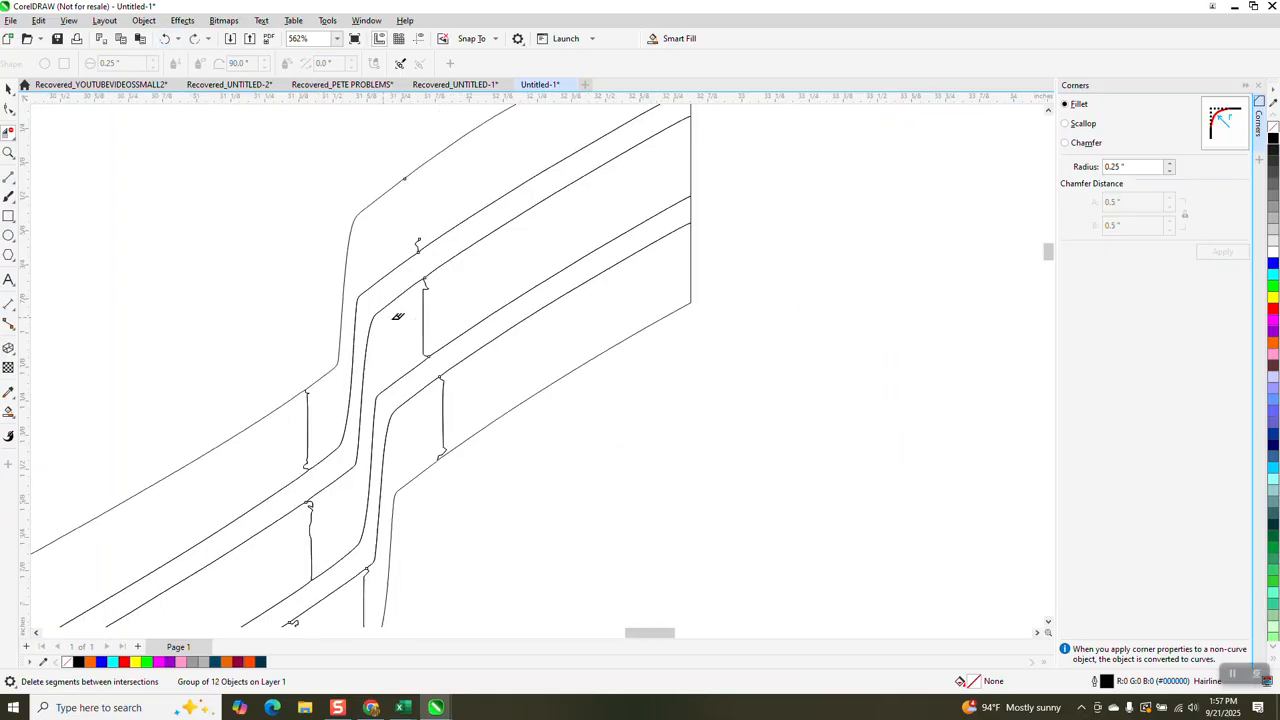
scroll(369, 344, down, 5)
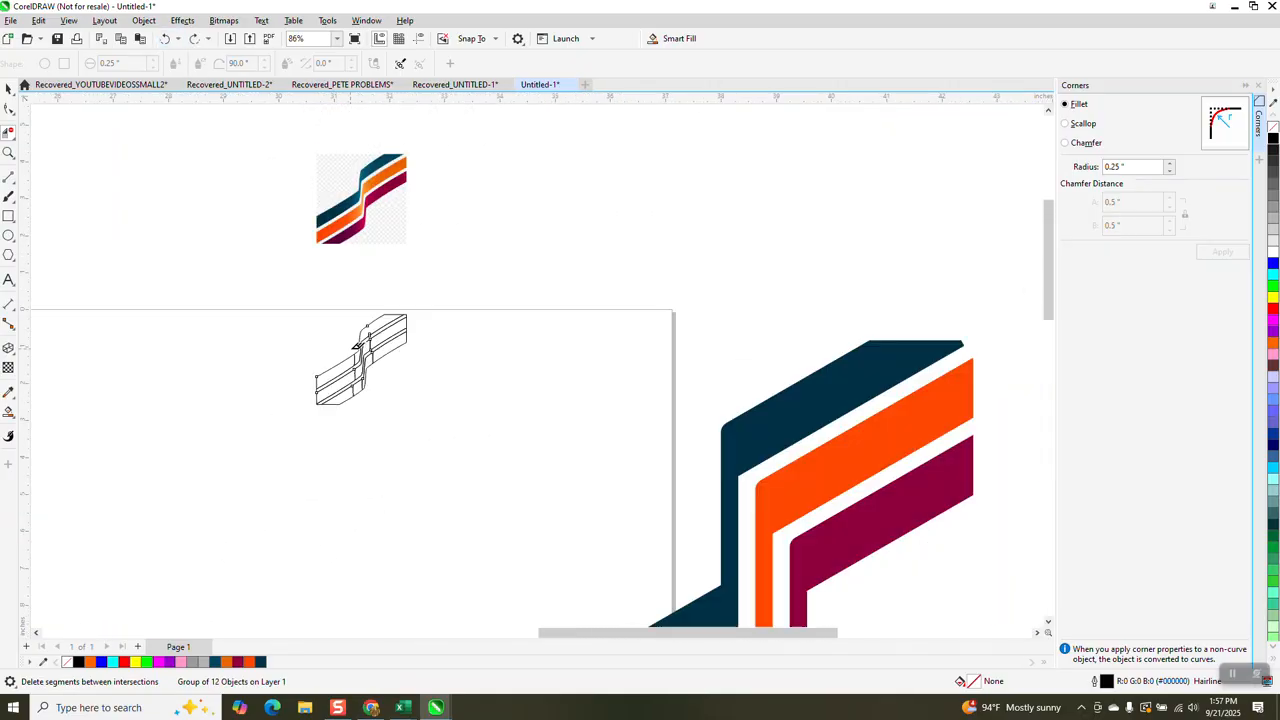
double_click(9, 154)
drag(493, 330, 772, 556)
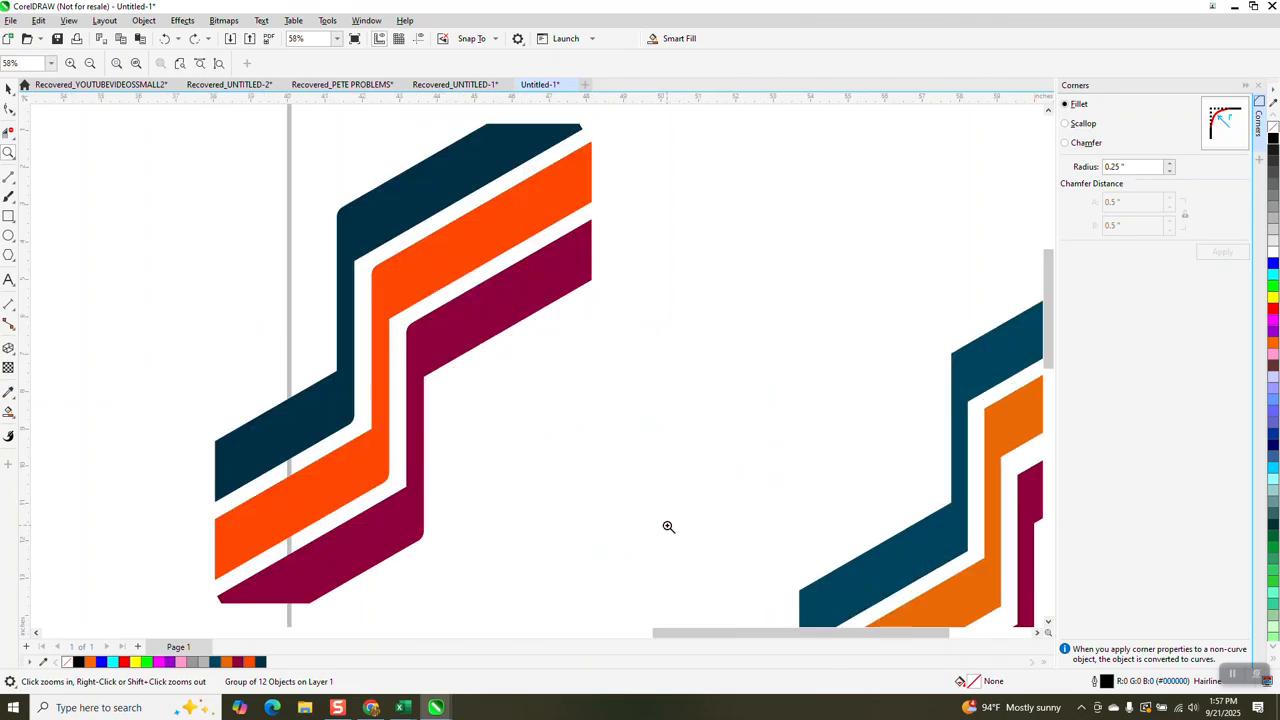